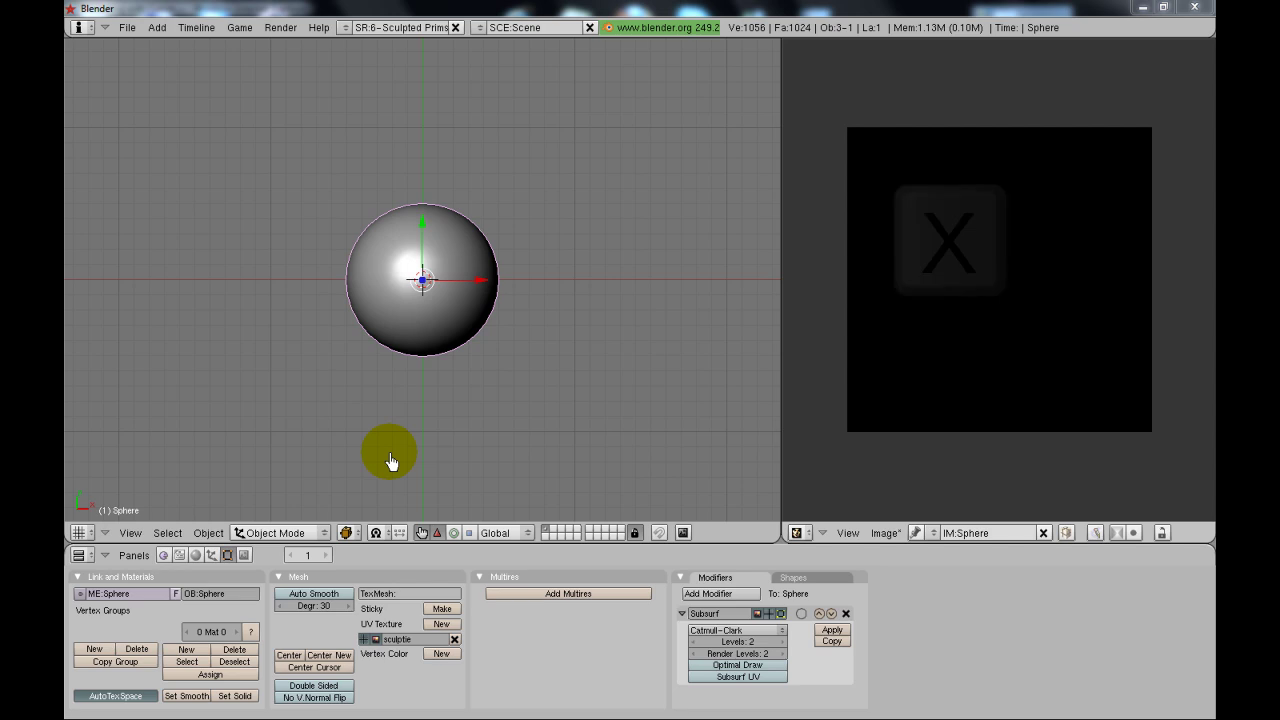
- Erase the sphere and switch the viewport to front view
click(389, 453)
key(x)
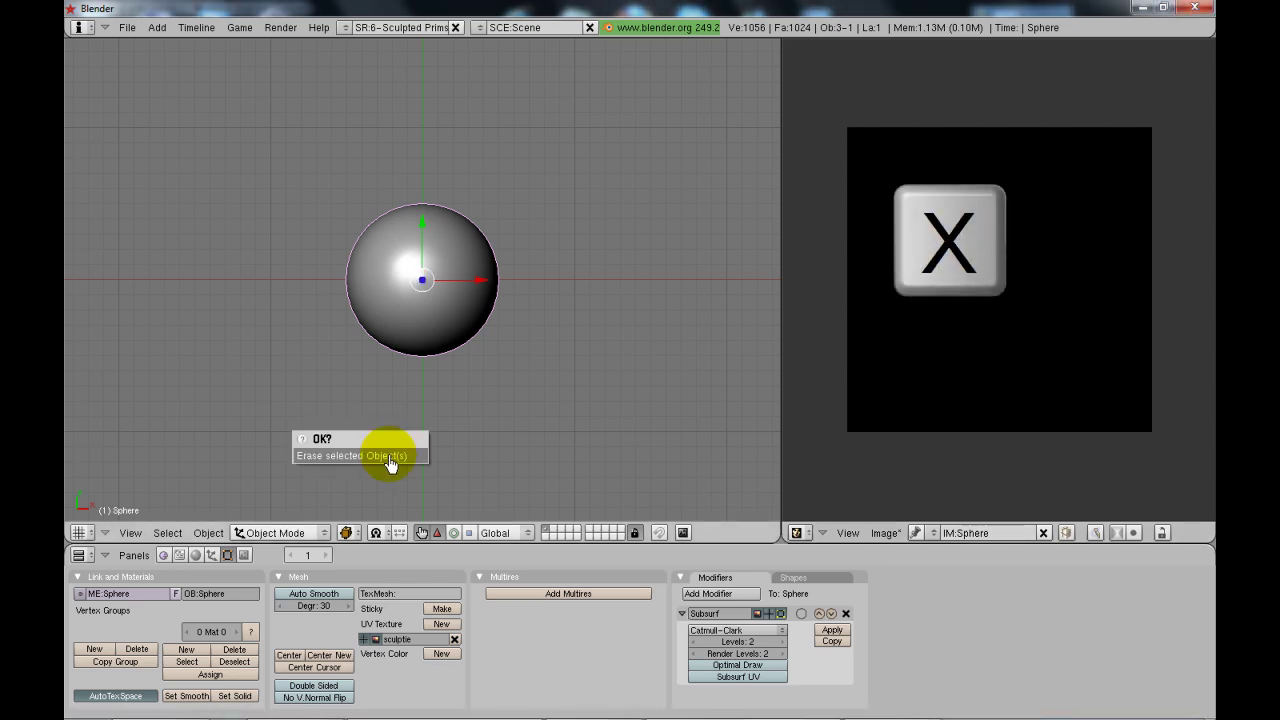
click(391, 460)
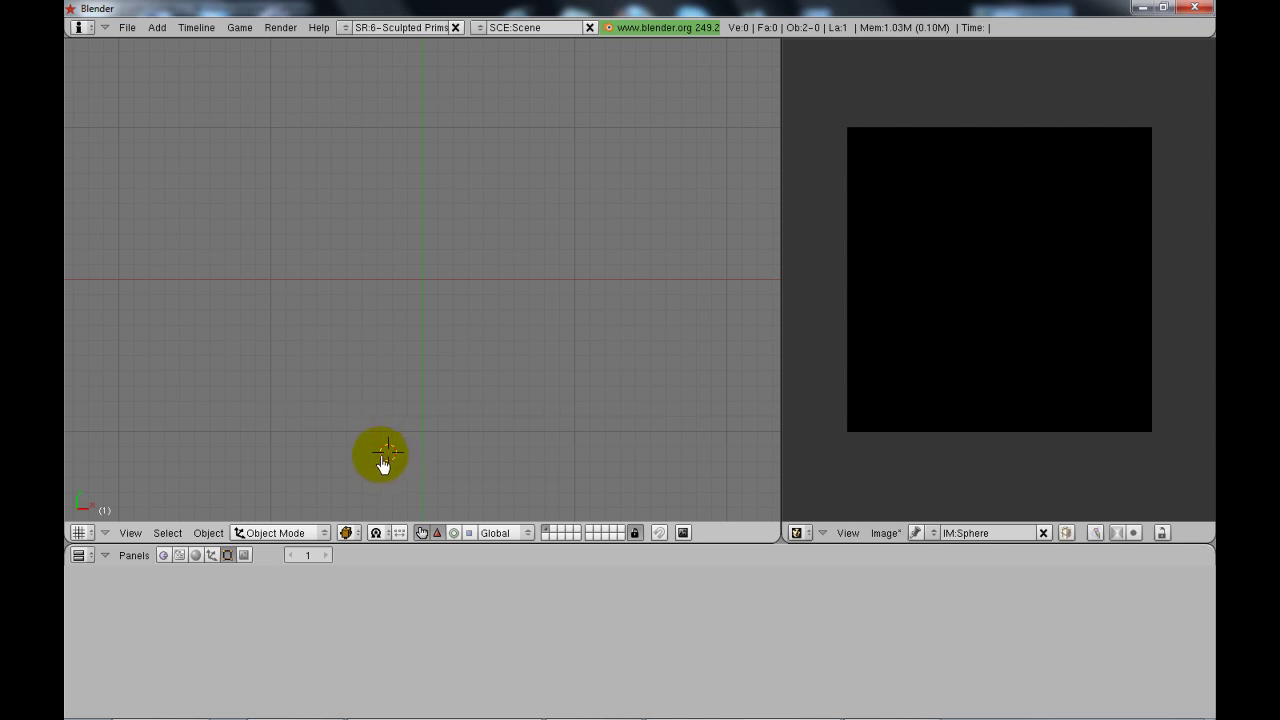
key(1)
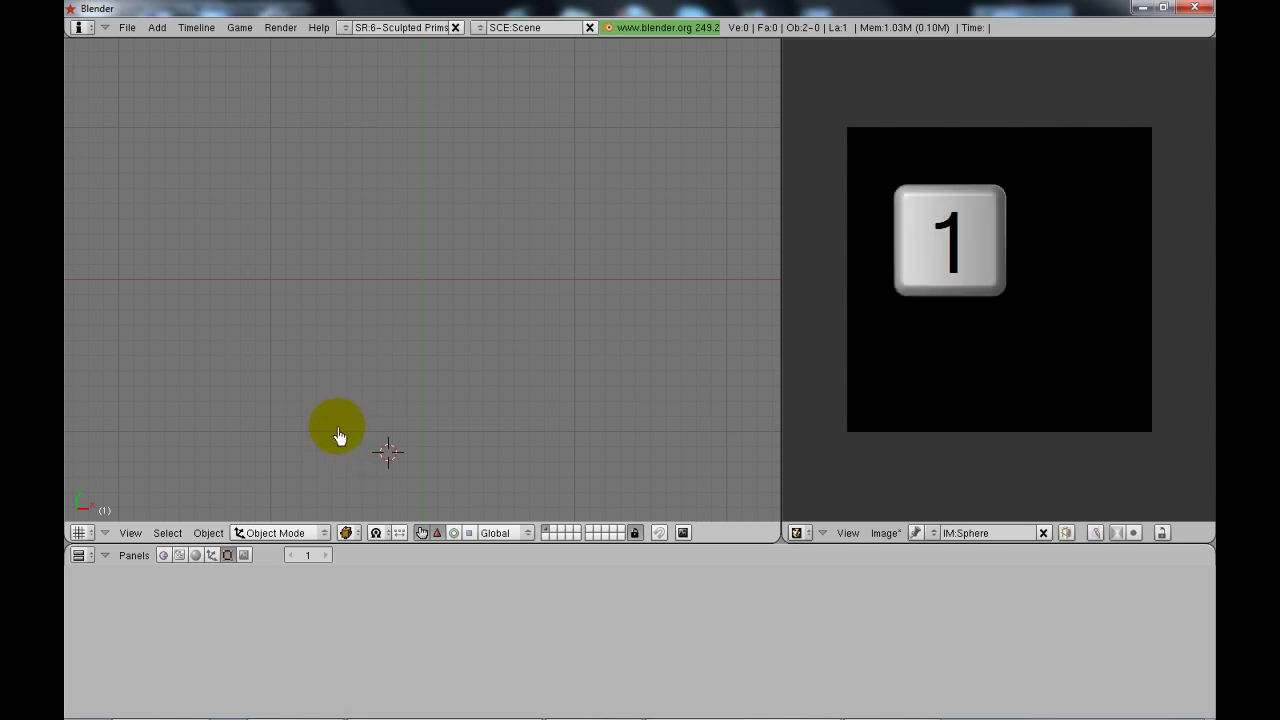
key(KP_1)
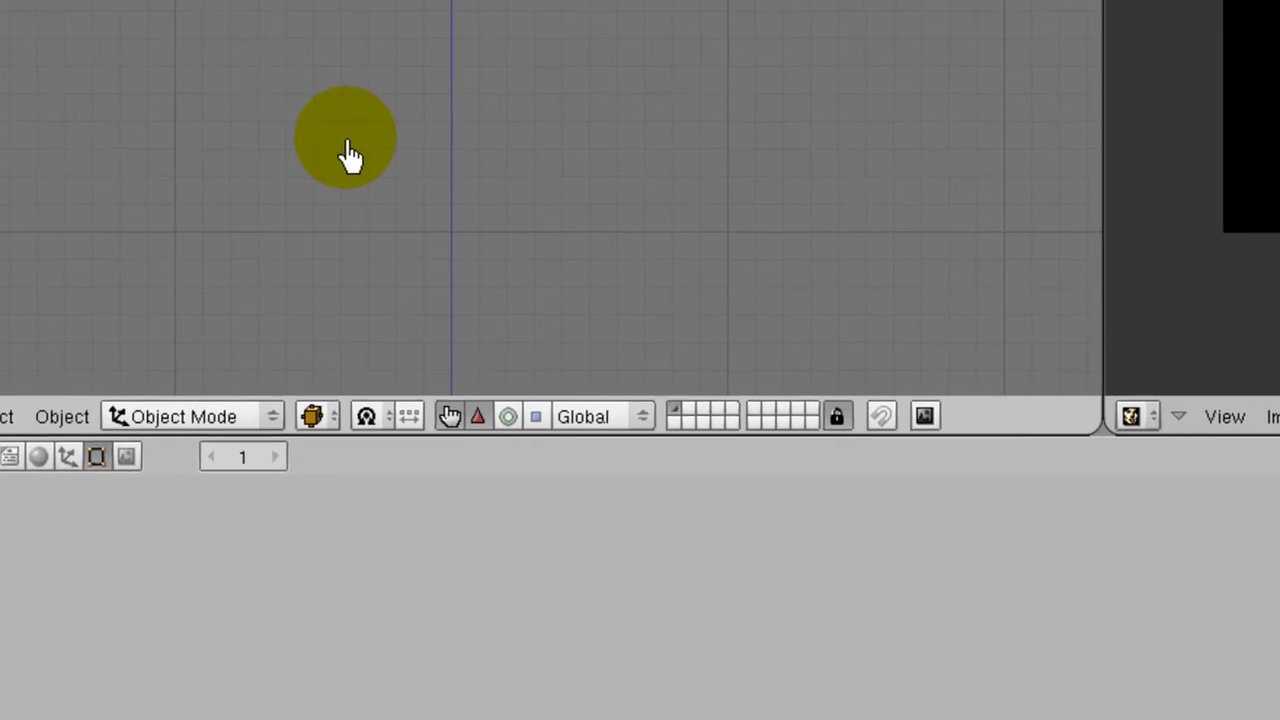
- Add an Empty mesh object named EmptyMesh and enter Edit Mode on it
key(space)
mouse_move(489, 133)
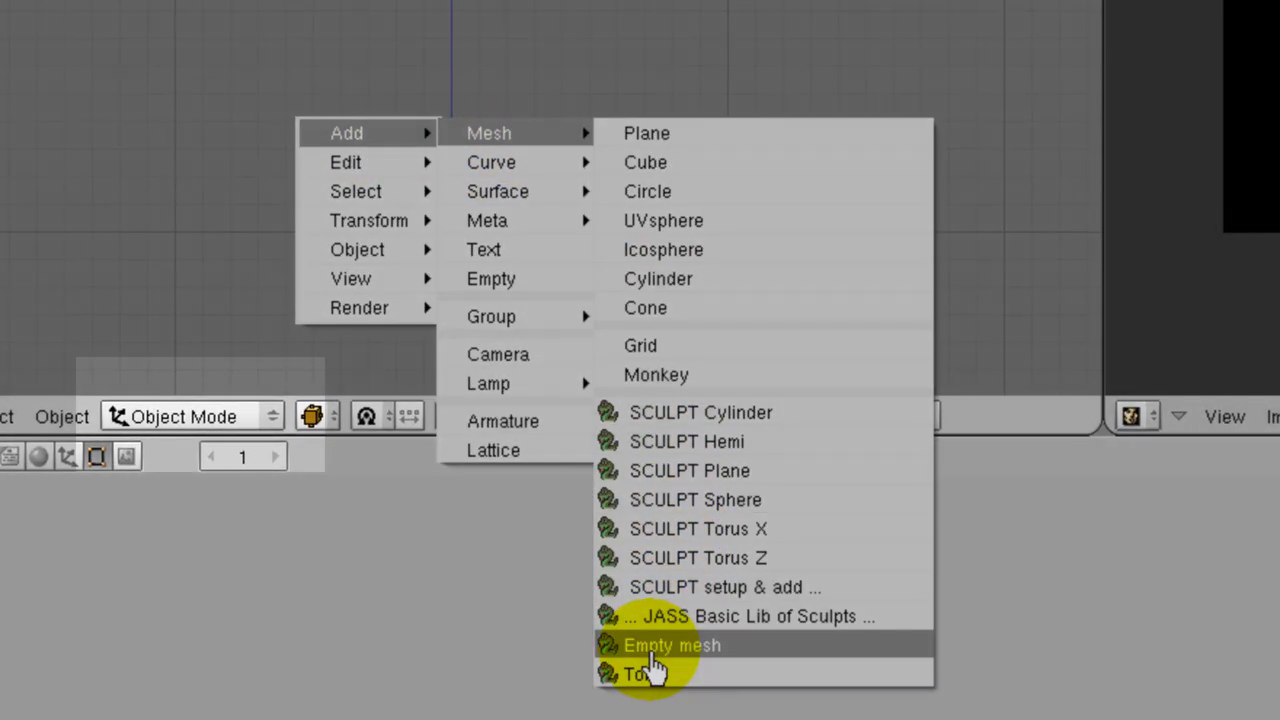
click(655, 652)
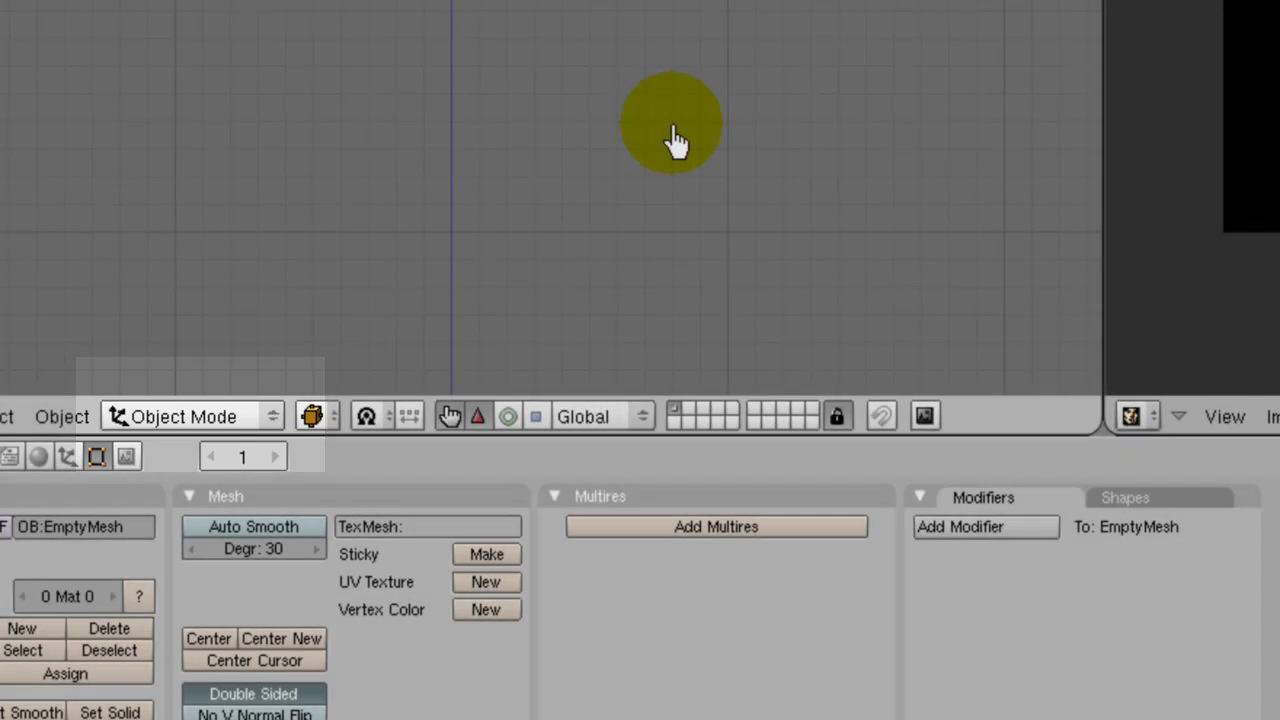
key(Tab)
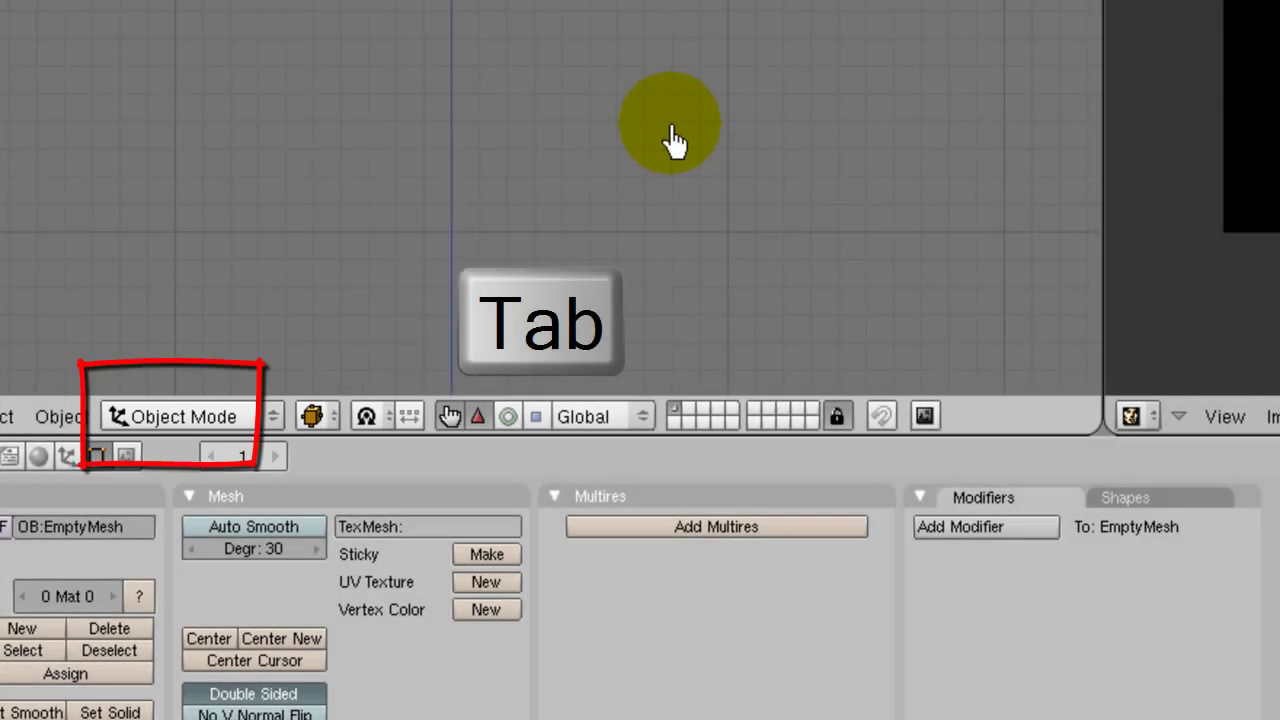
key(Tab)
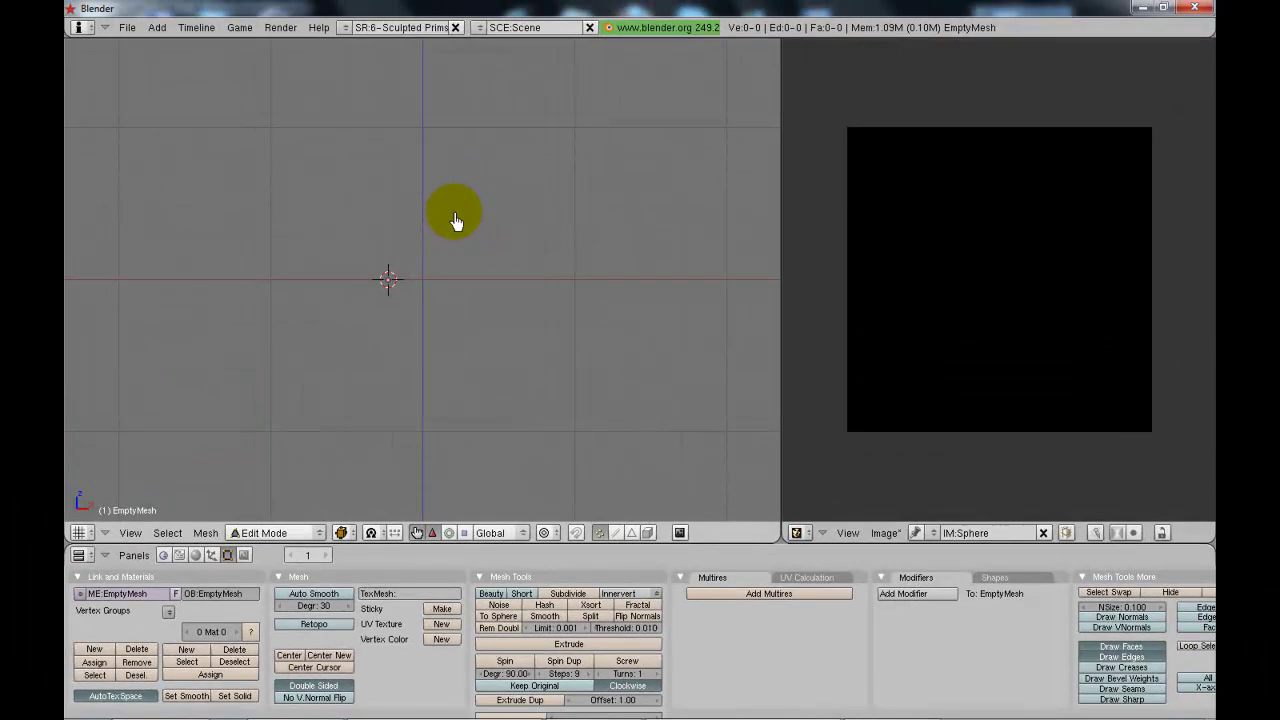
- Create a two-vertex edge, select both vertices, and start raising the Screw turns
key(ctrl)
ctrl+click(451, 217)
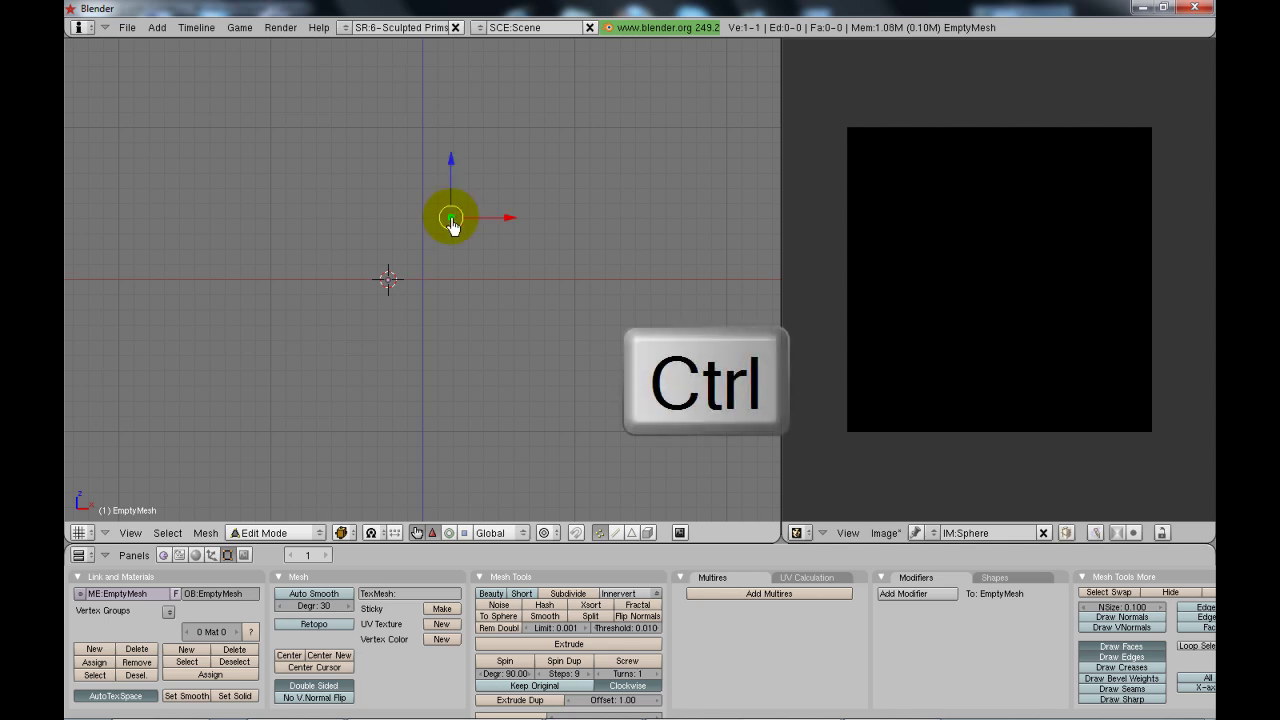
ctrl+click(497, 264)
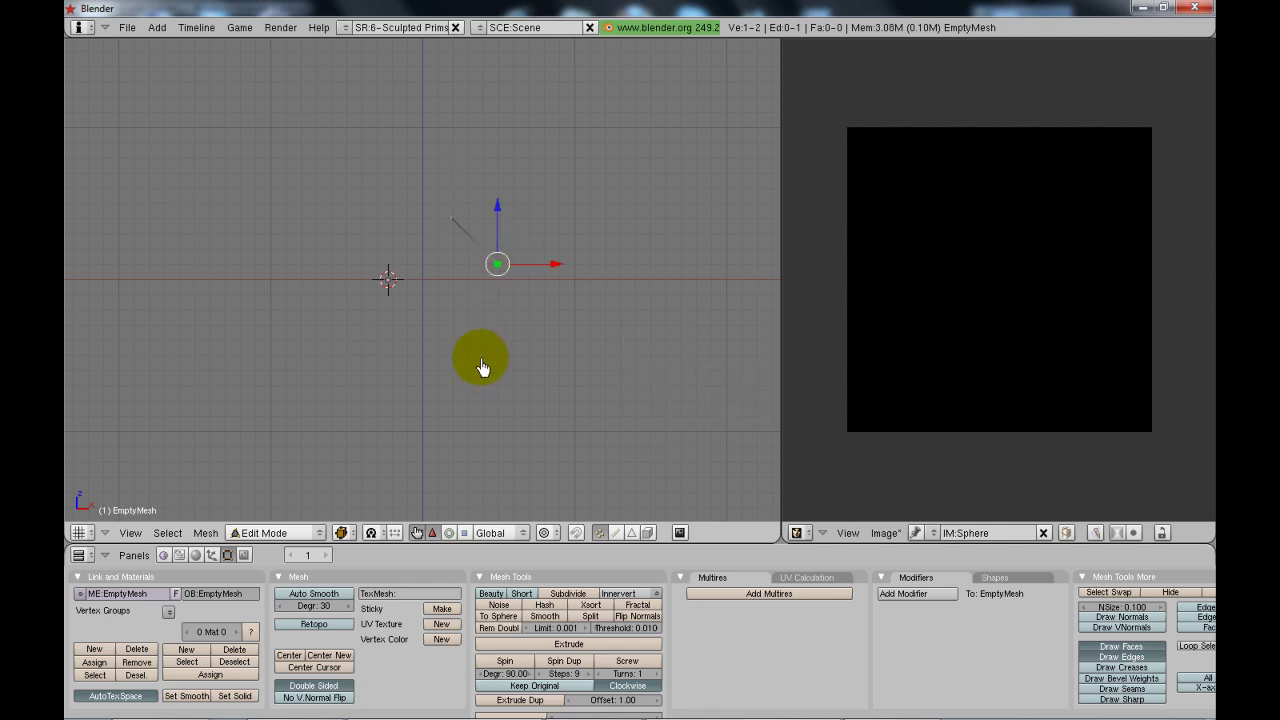
key(a)
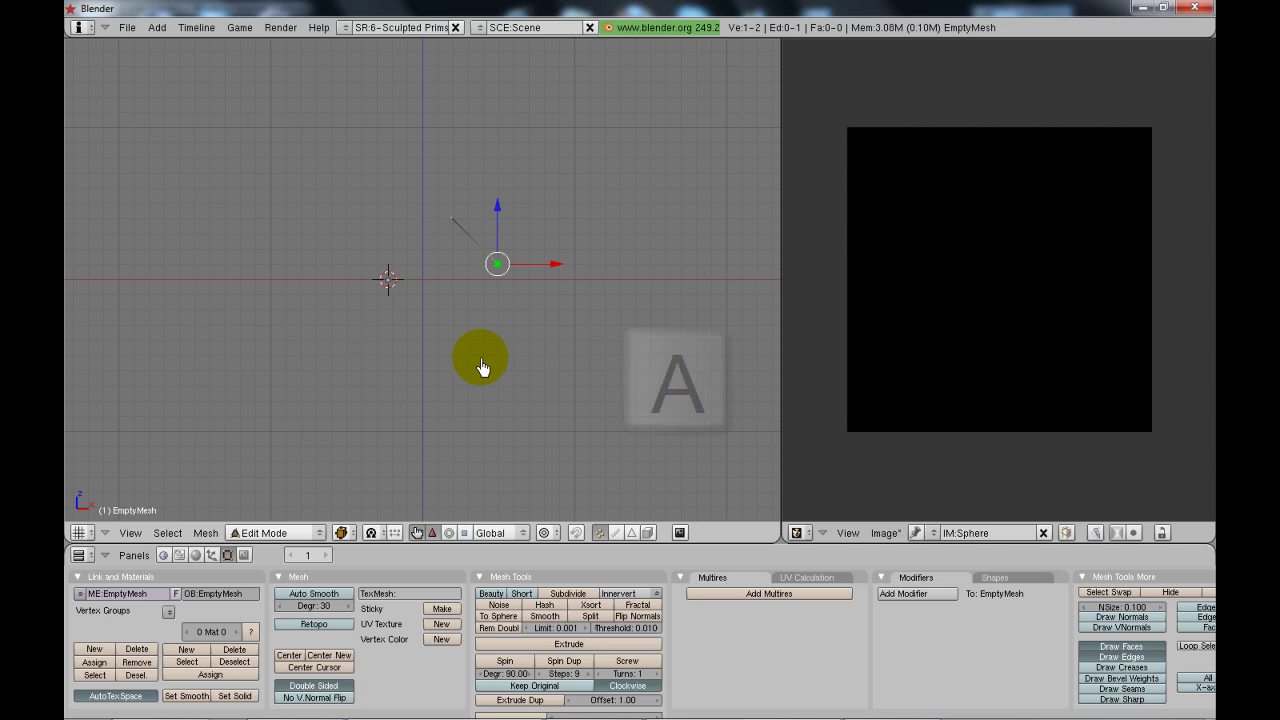
key(a)
key(a)
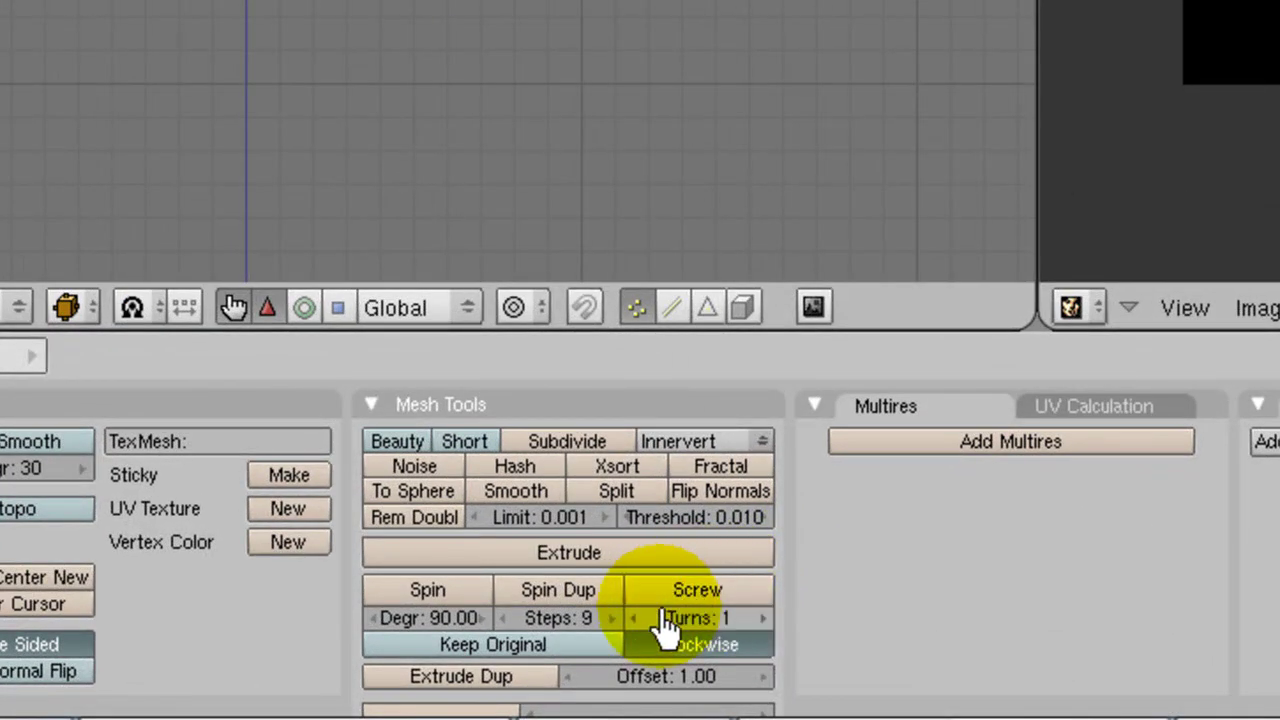
click(763, 620)
- Set Screw turns to 3 and run Screw, sweeping the edge into a spiral surface
click(763, 620)
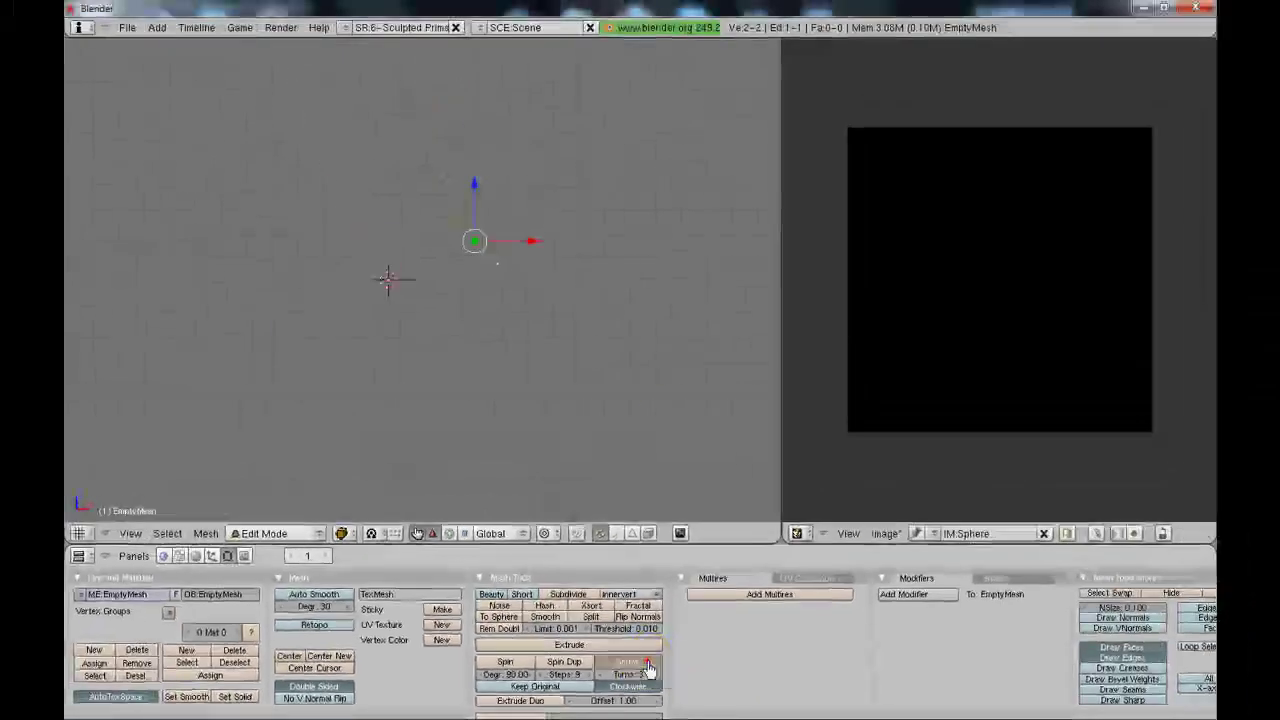
click(745, 600)
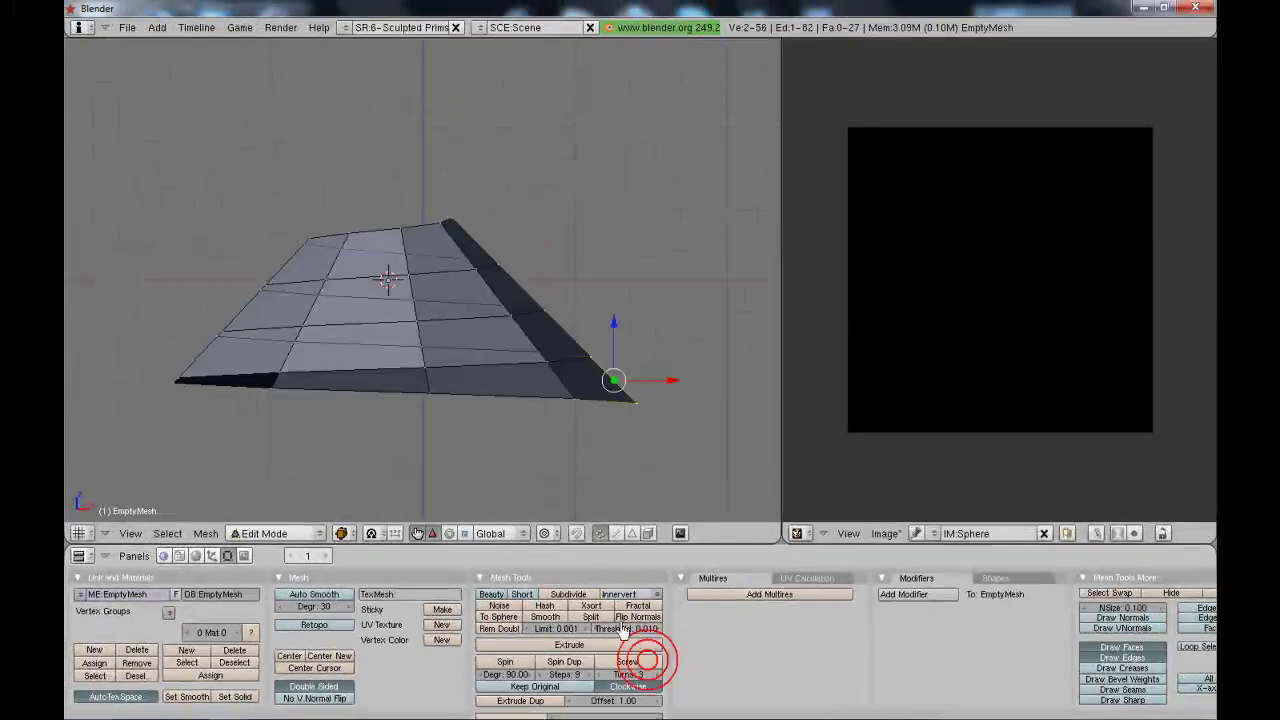
mouse_move(434, 372)
middle_down()
mouse_move(563, 437)
mouse_move(449, 423)
mouse_move(274, 432)
mouse_move(443, 392)
middle_up()
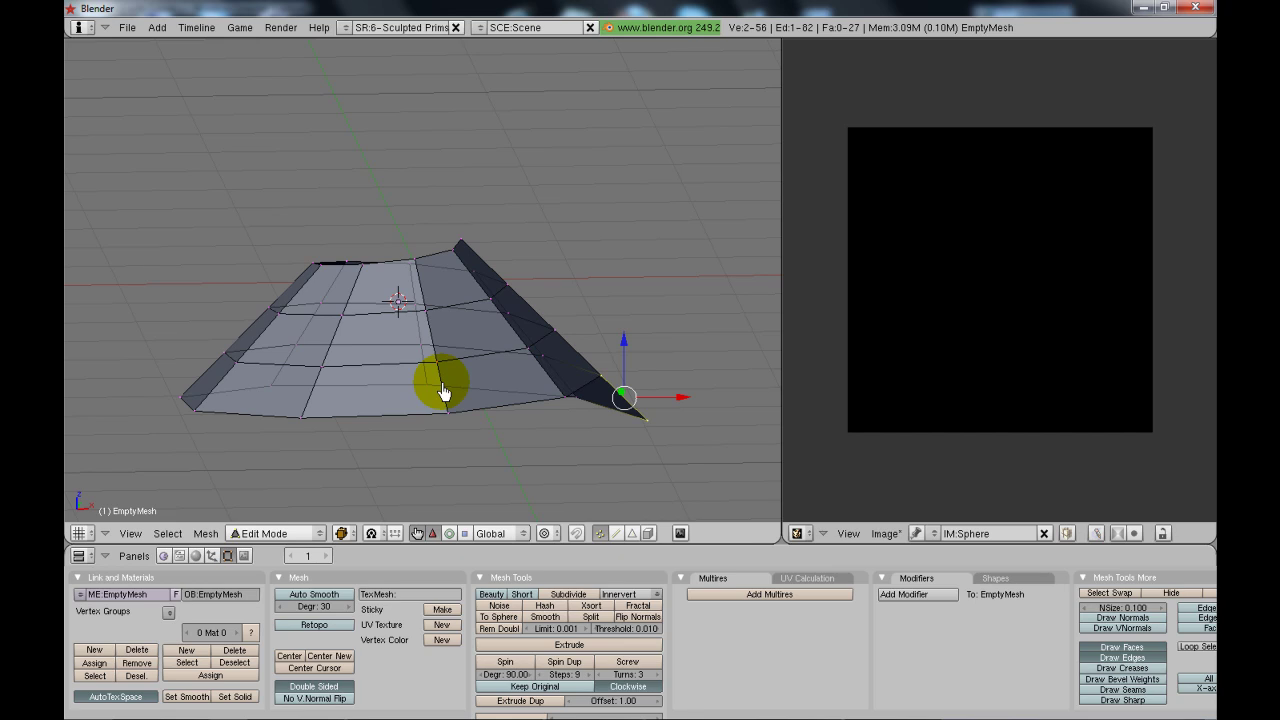
- Select the bottom edge loop and delete its vertices, leaving a 28-vertex spiral of edges
key(alt)
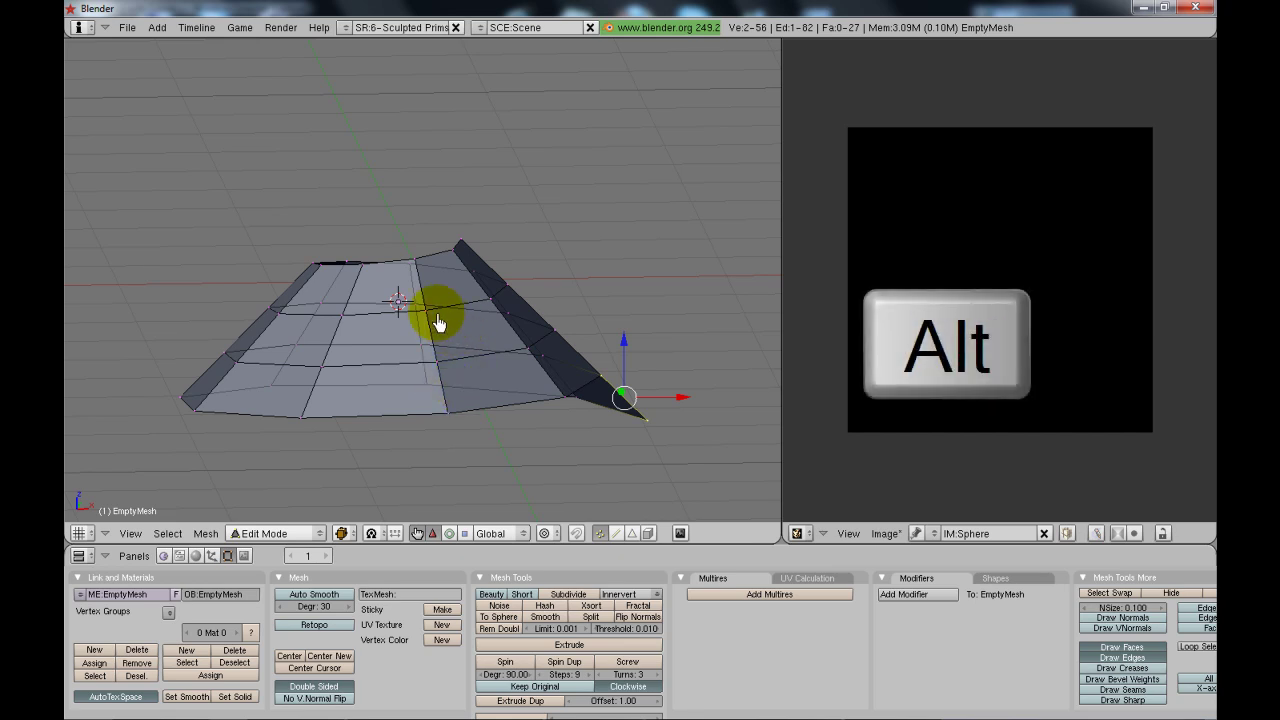
alt+right_click(399, 266)
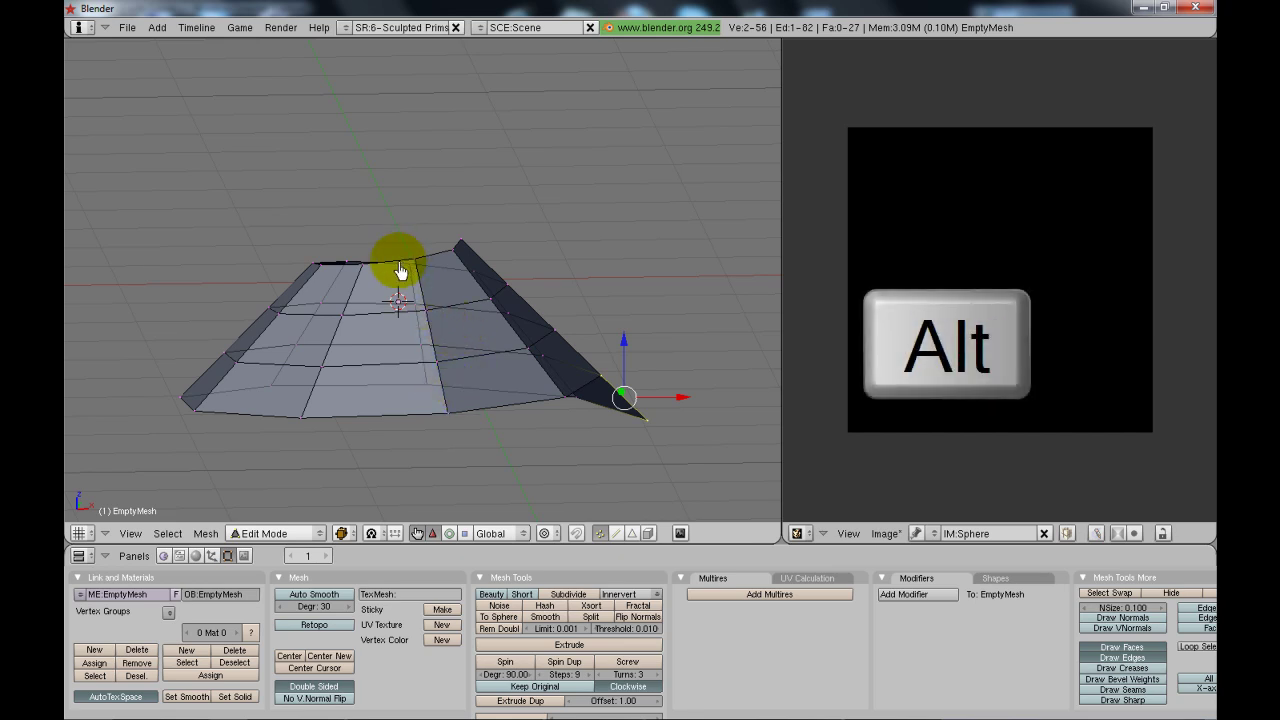
alt+right_click(372, 322)
mouse_move(376, 325)
alt+mouse_down()
mouse_move(399, 348)
mouse_move(416, 340)
alt+mouse_up()
key(c)
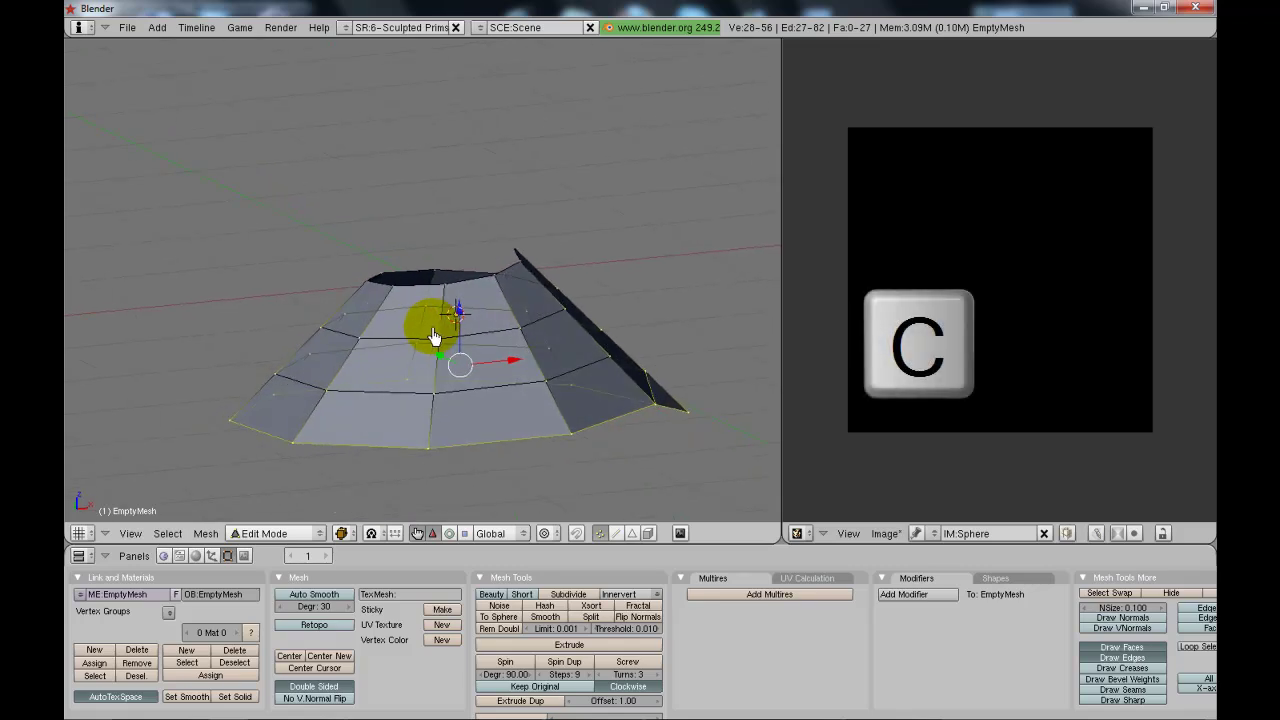
key(x)
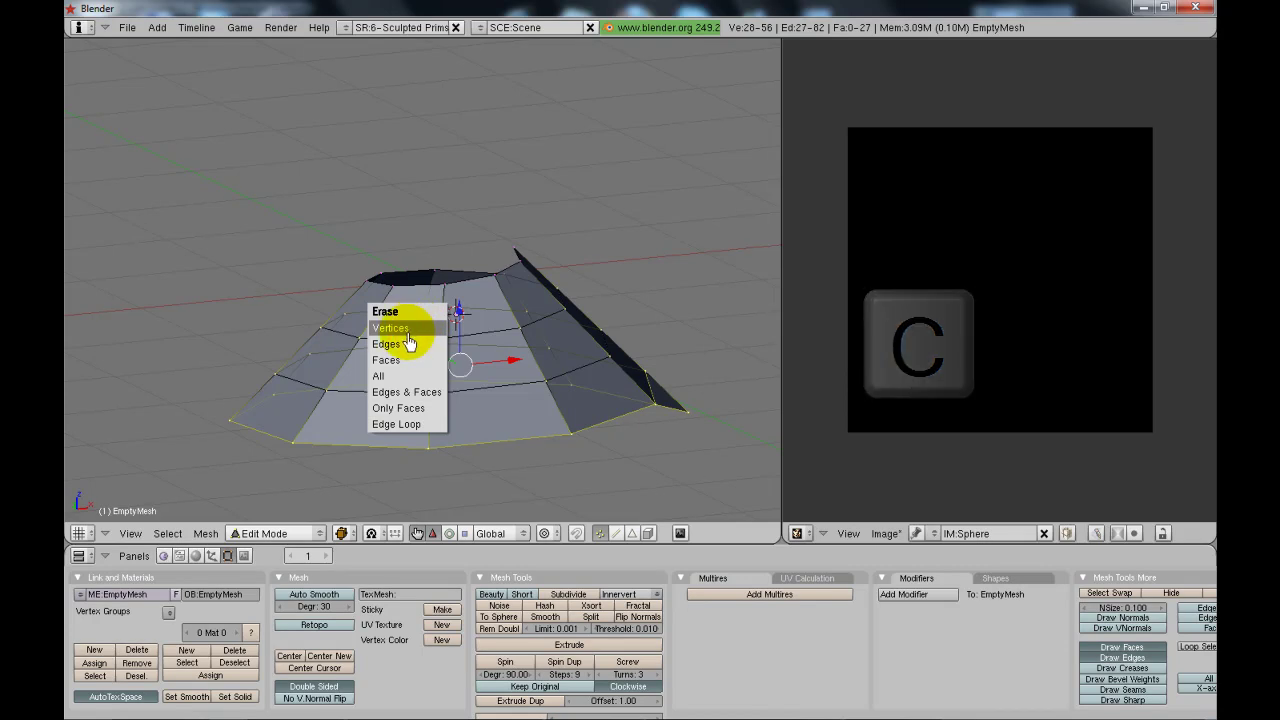
click(405, 331)
key(KP_1)
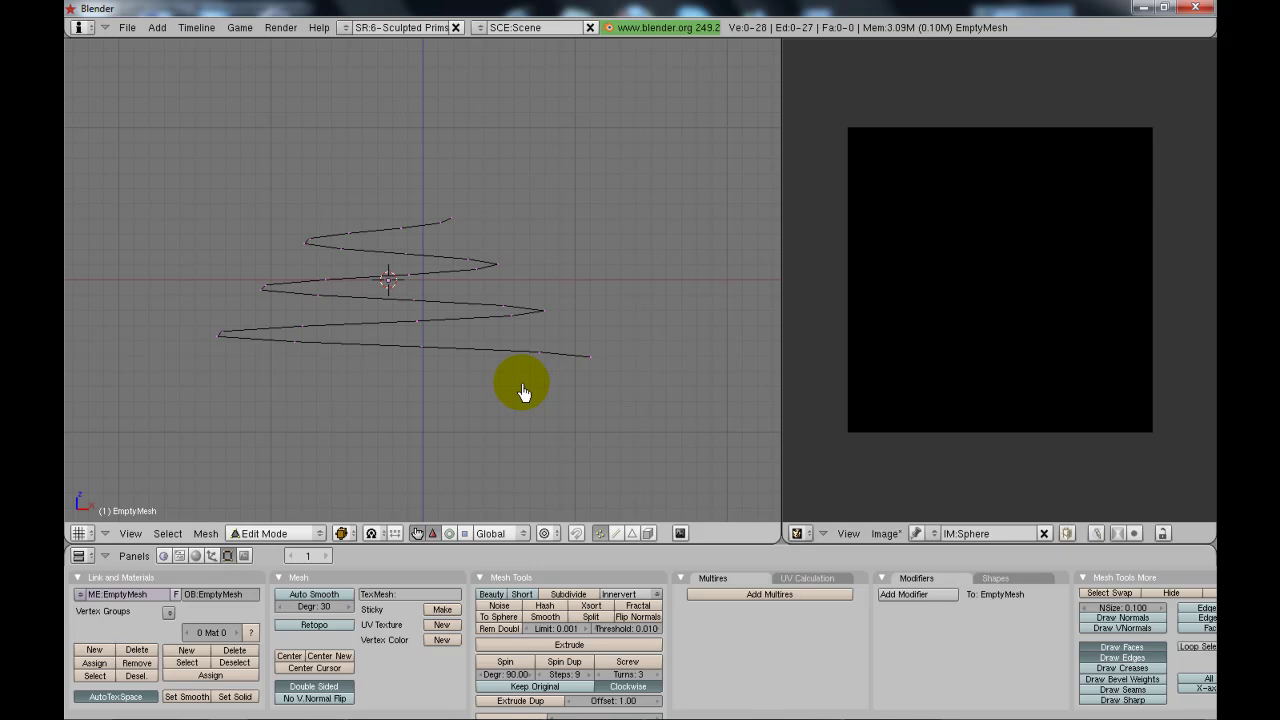
- Zoom in on the spiral from the front and select all of it
click(436, 282)
scroll(408, 285, up, 1)
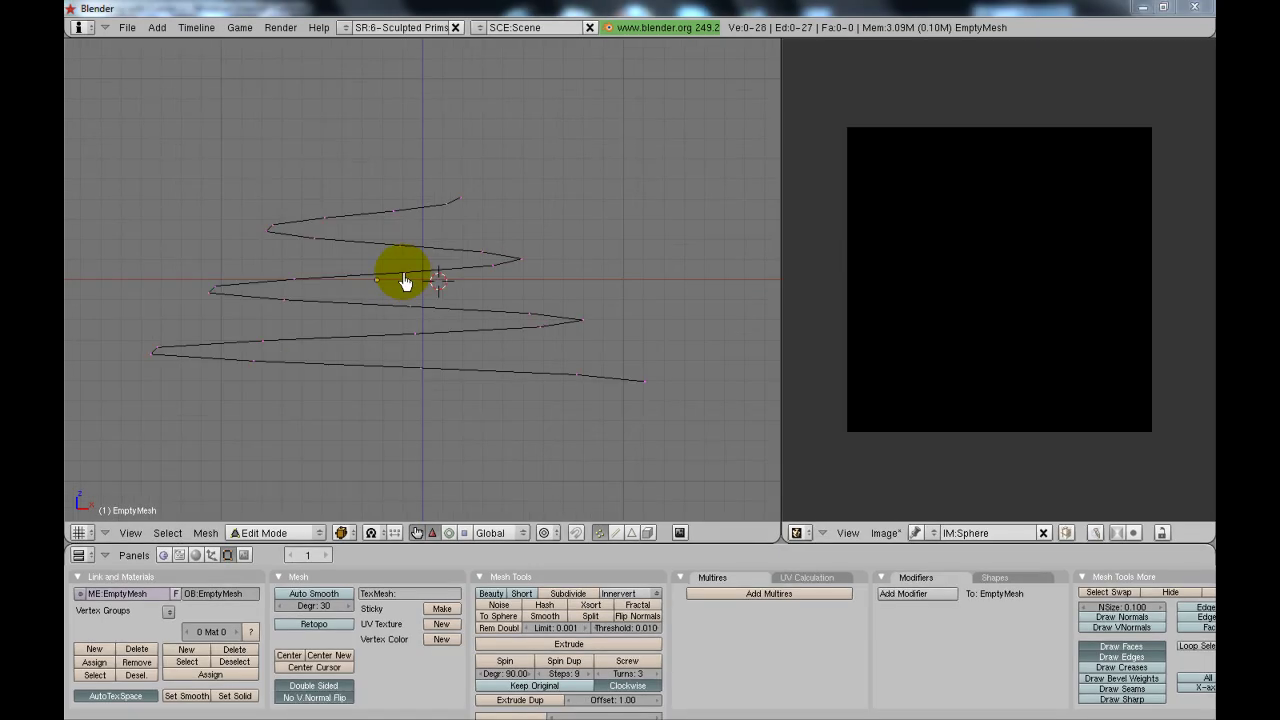
click(403, 274)
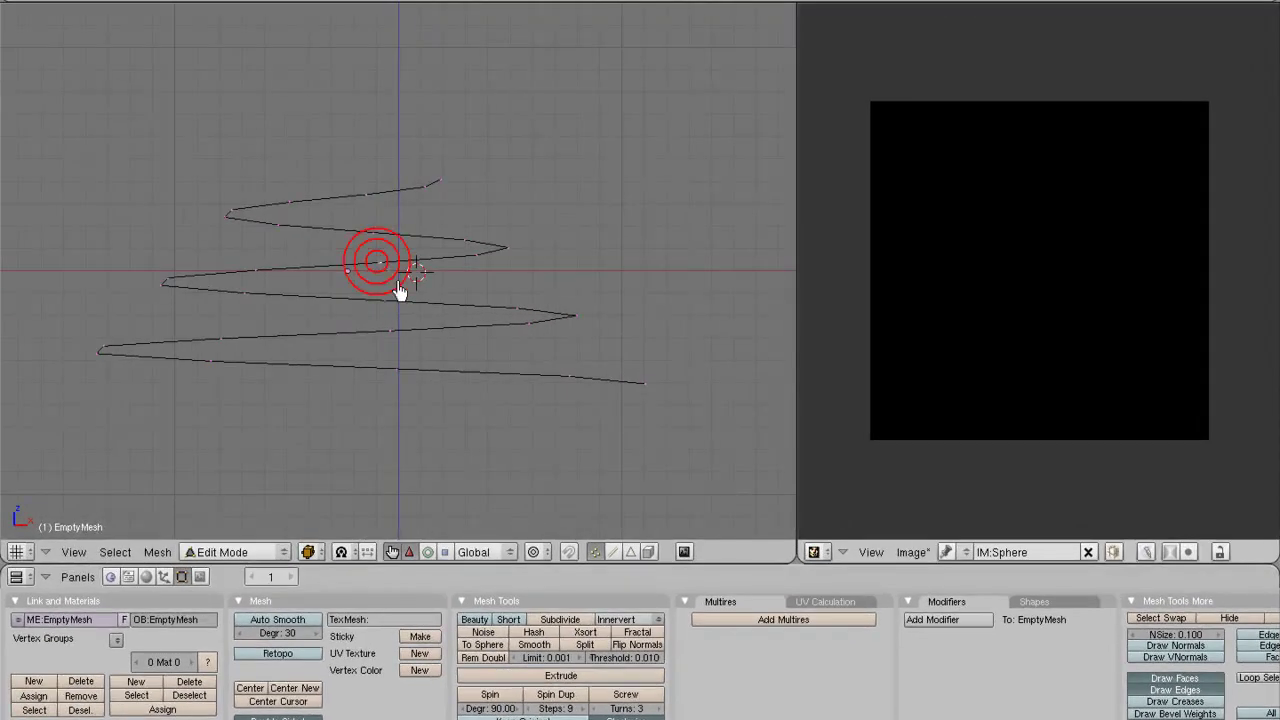
right_click(397, 280)
mouse_move(403, 277)
middle_down()
mouse_move(460, 344)
mouse_move(429, 297)
mouse_move(433, 318)
middle_up()
key(a)
key(KP_1)
key(a)
key(a)
middle_drag(355, 240, 396, 333)
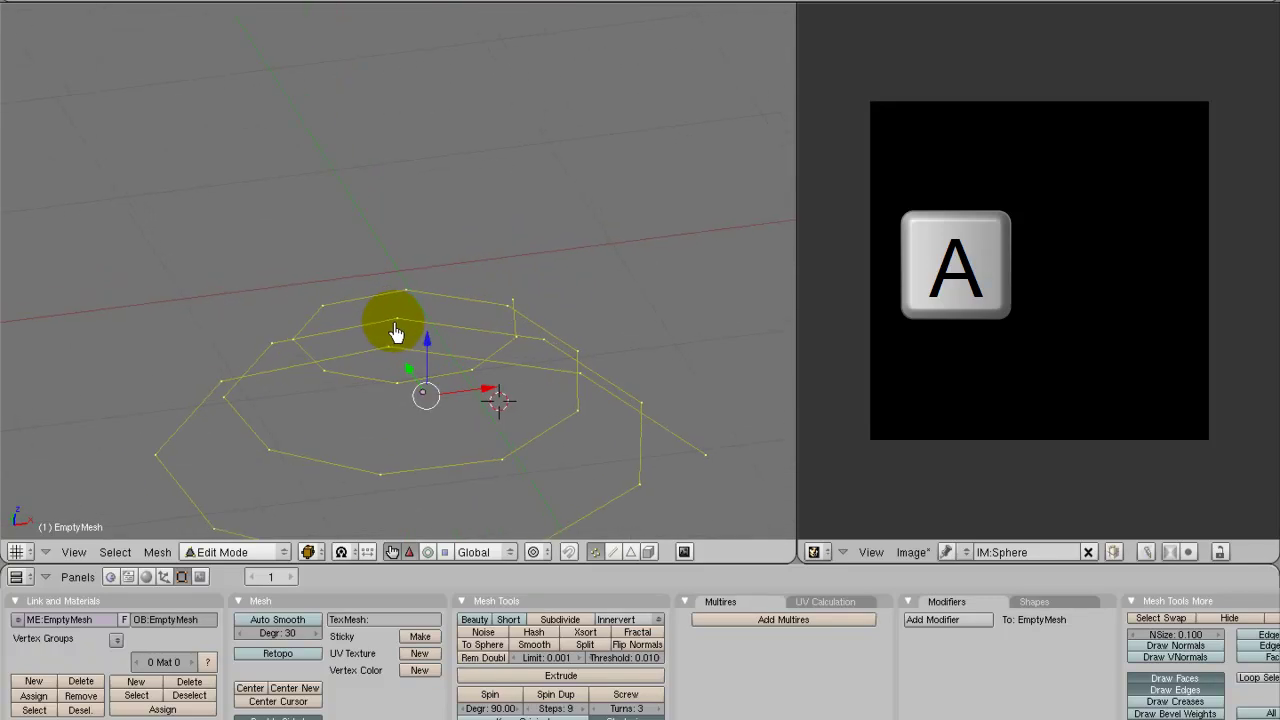
- Subdivide the spiral's edges, adding a vertex midway along each
key(w)
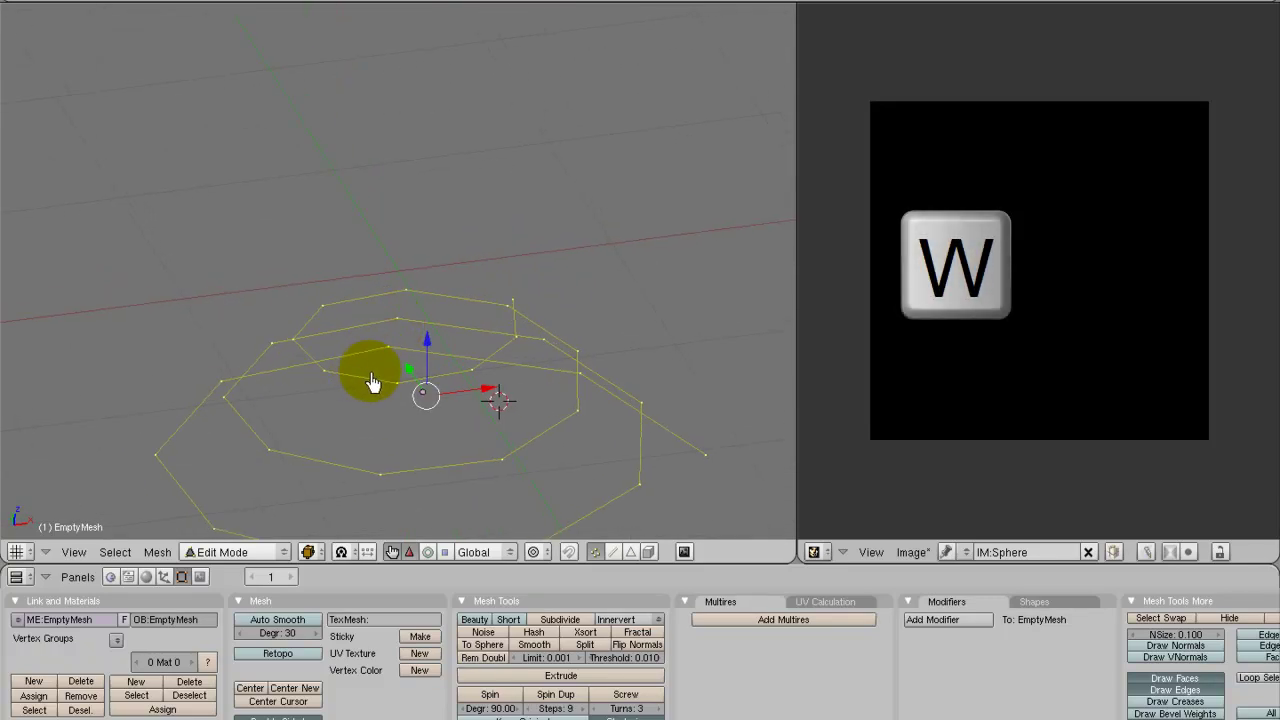
key(w)
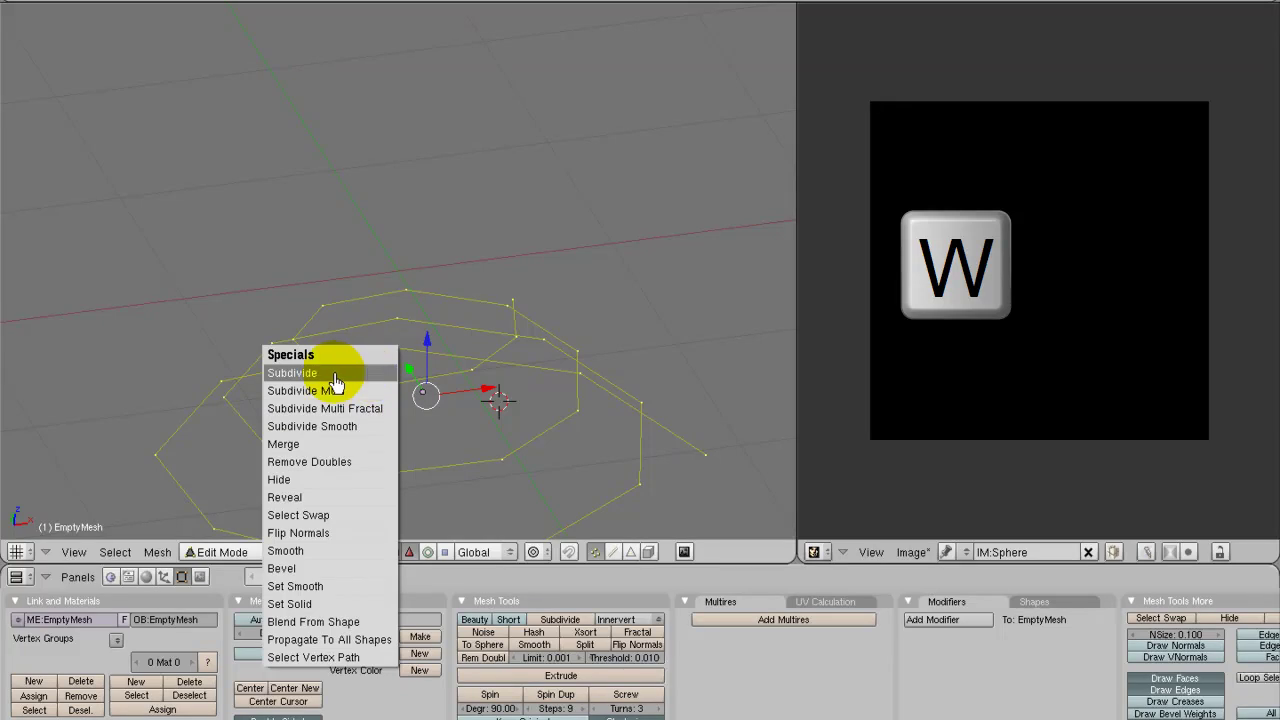
click(335, 383)
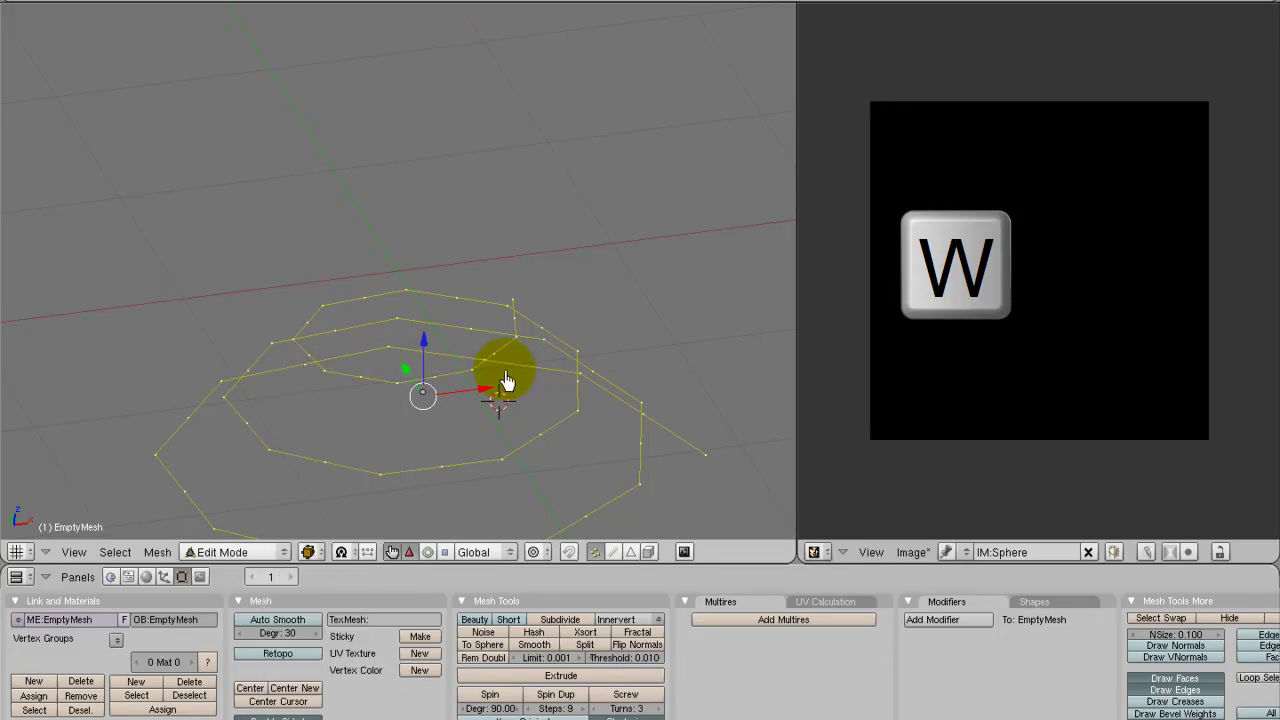
mouse_move(495, 378)
middle_down()
mouse_move(590, 325)
mouse_move(527, 320)
middle_up()
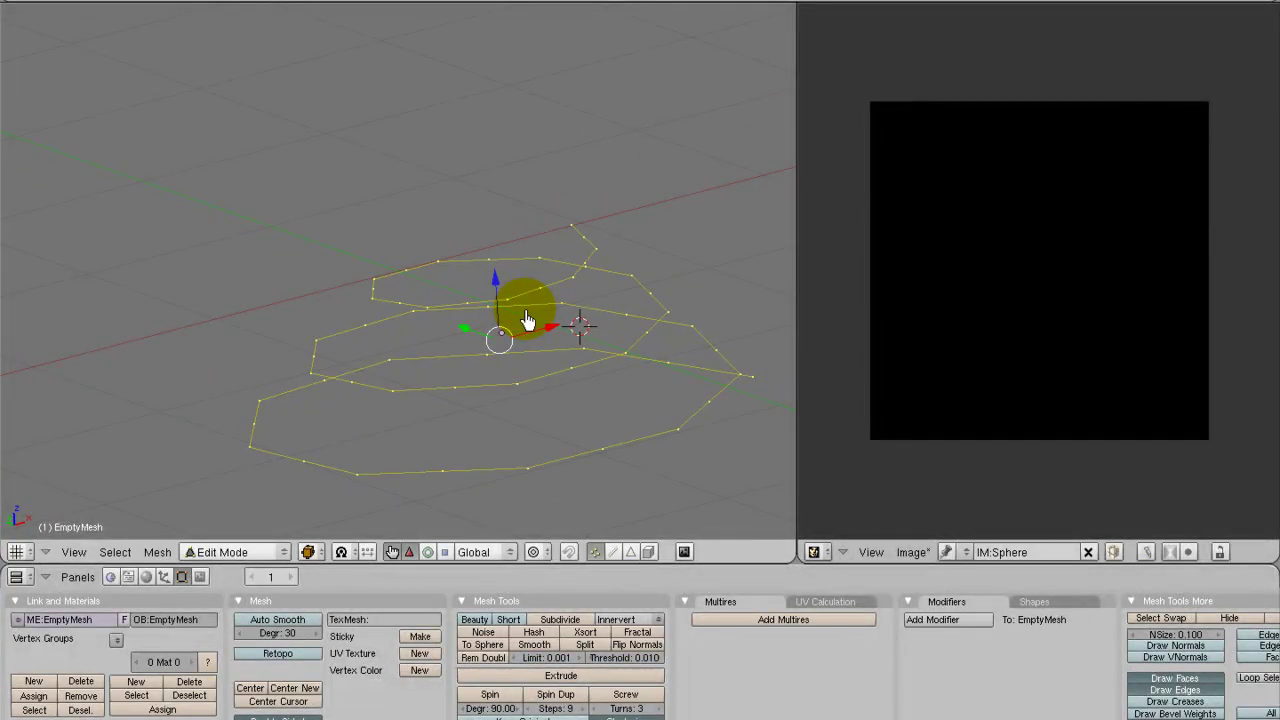
- Smooth the spiral and stretch it about 2.66 times along Z into a tall helix
click(537, 645)
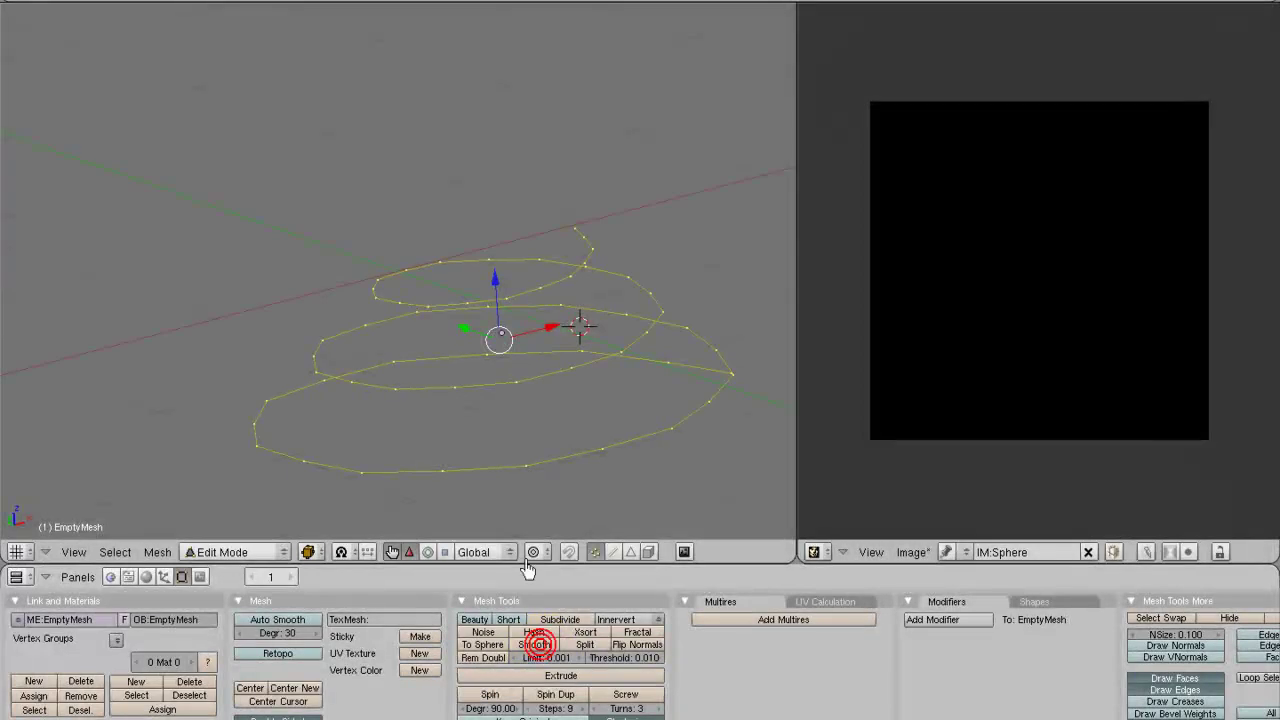
key(s)
key(z)
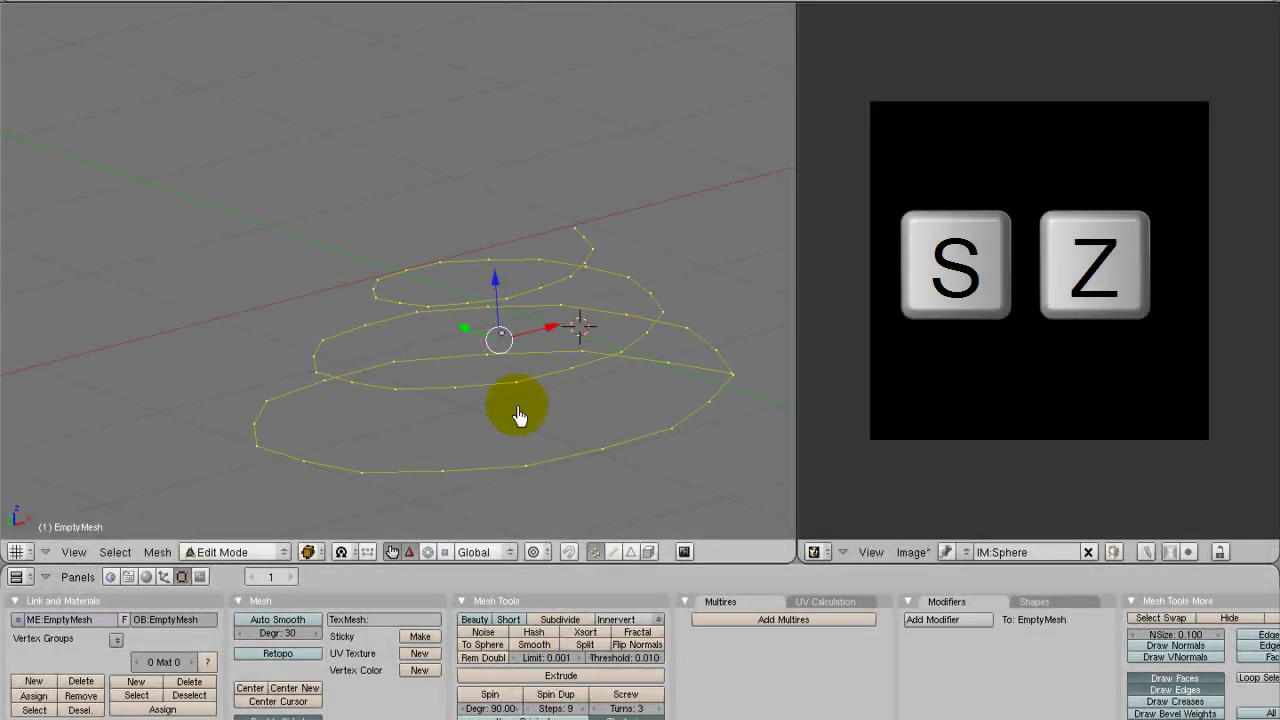
key(s)
key(x)
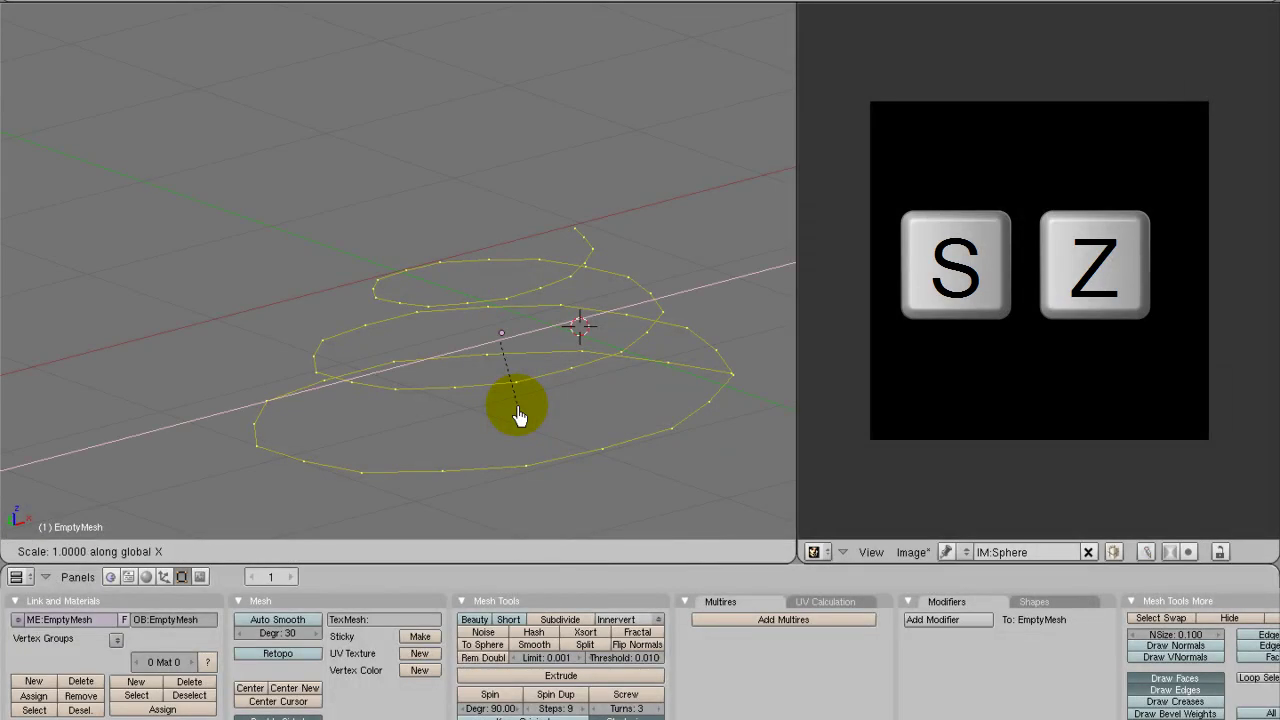
right_click(519, 415)
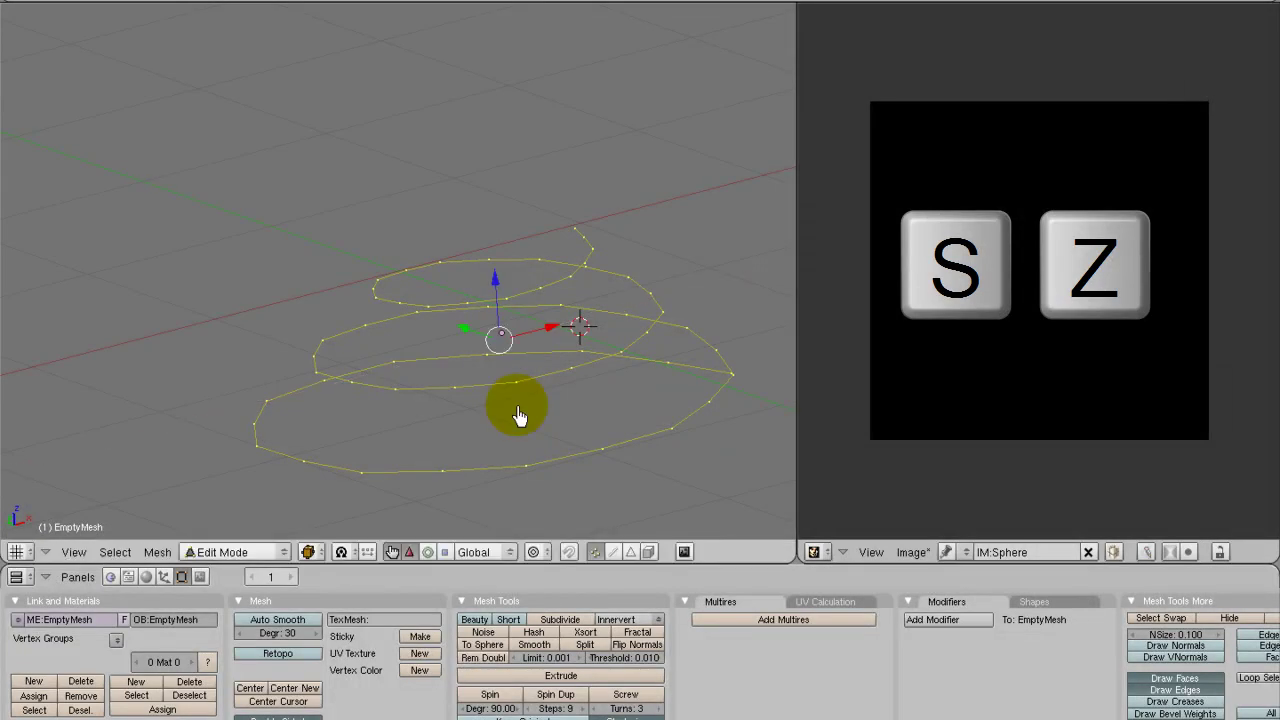
key(s)
key(z)
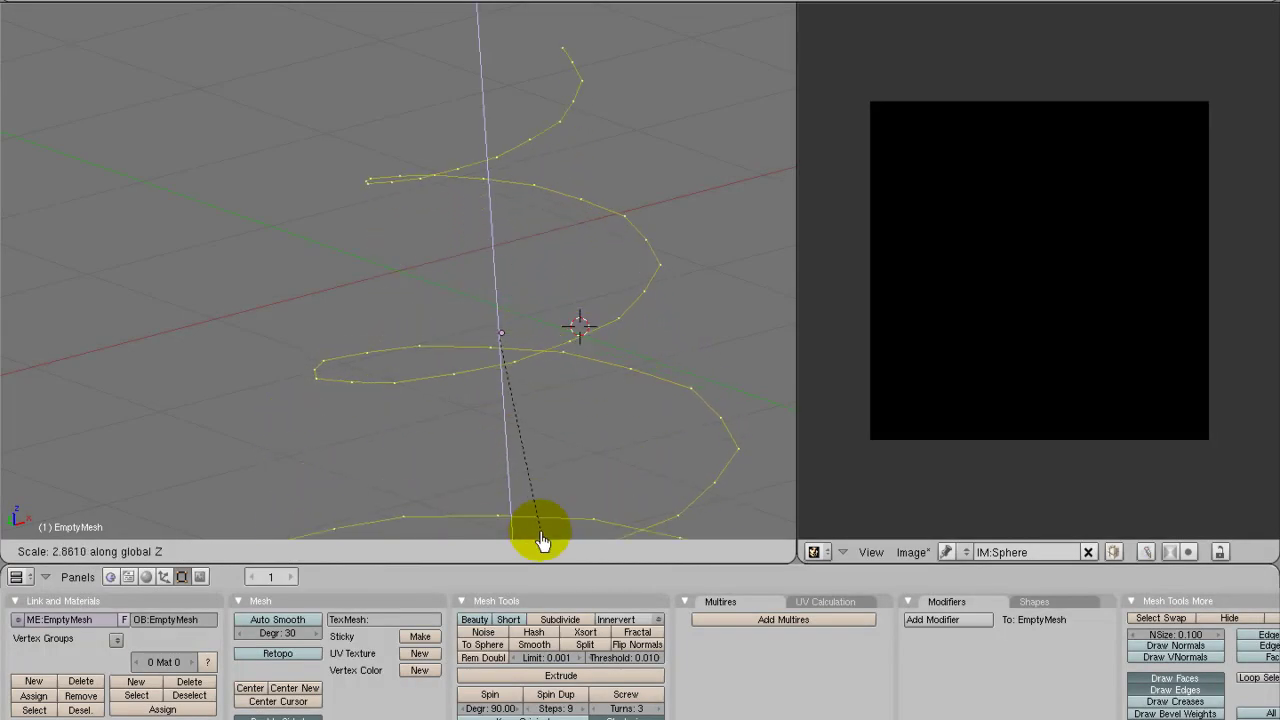
right_click(538, 542)
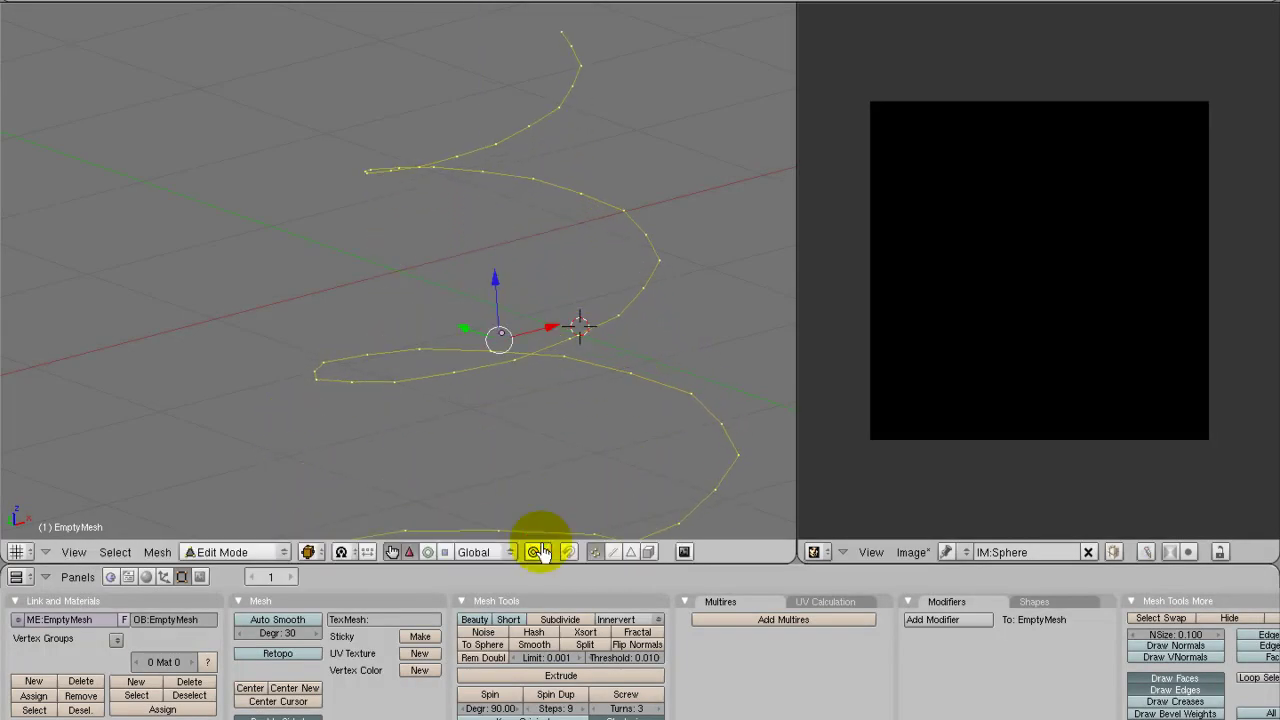
key(KP_5)
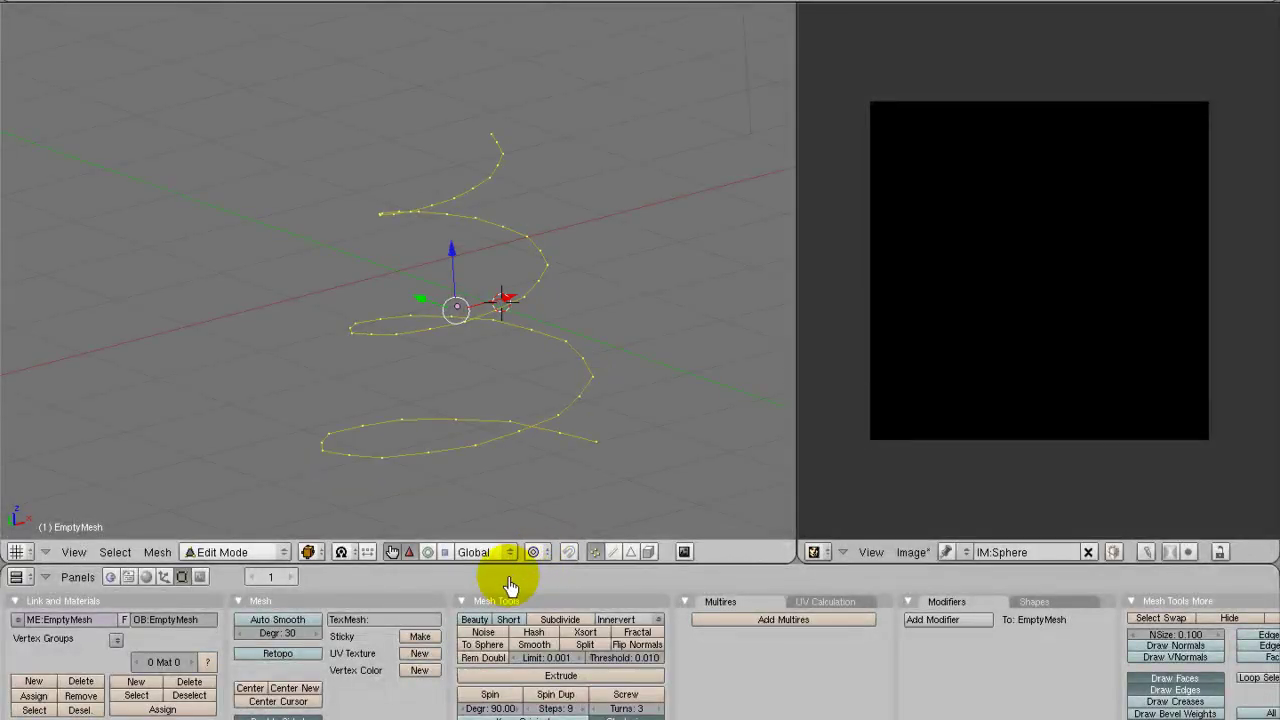
- From front view, run Edges to Curve to create the curve object EmptyMesh.001
middle_drag(477, 335, 449, 343)
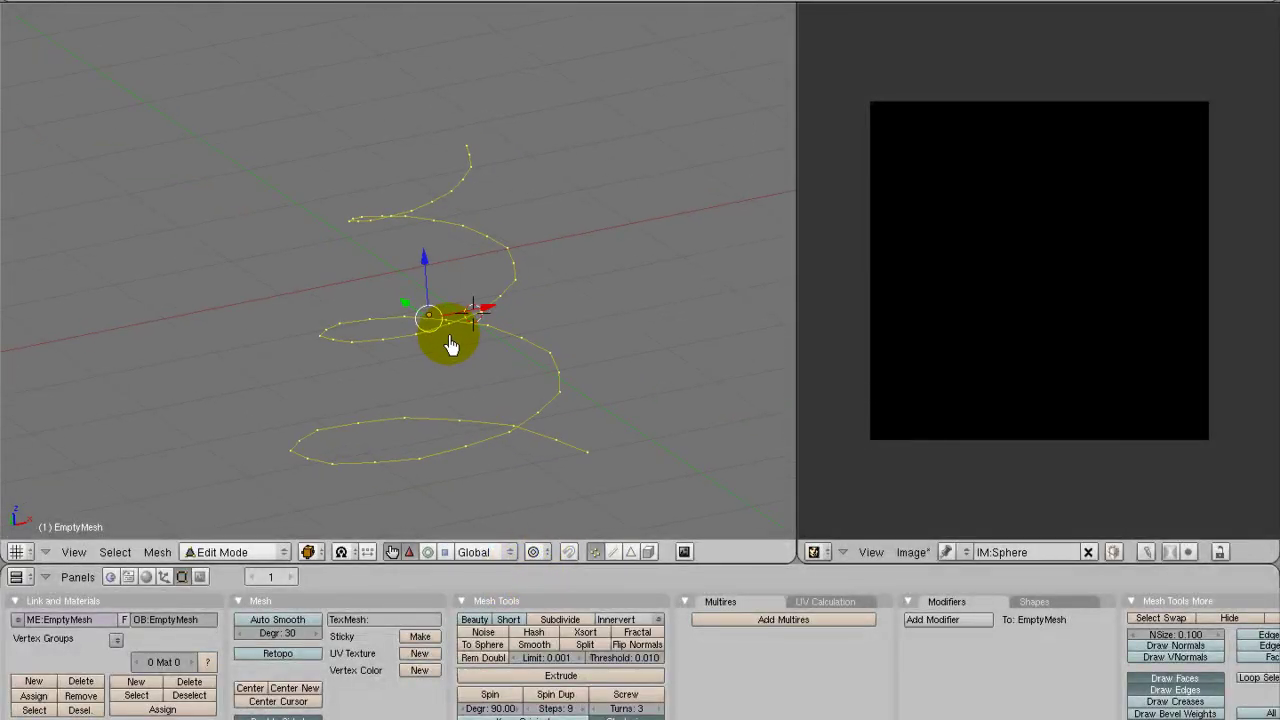
key(KP_1)
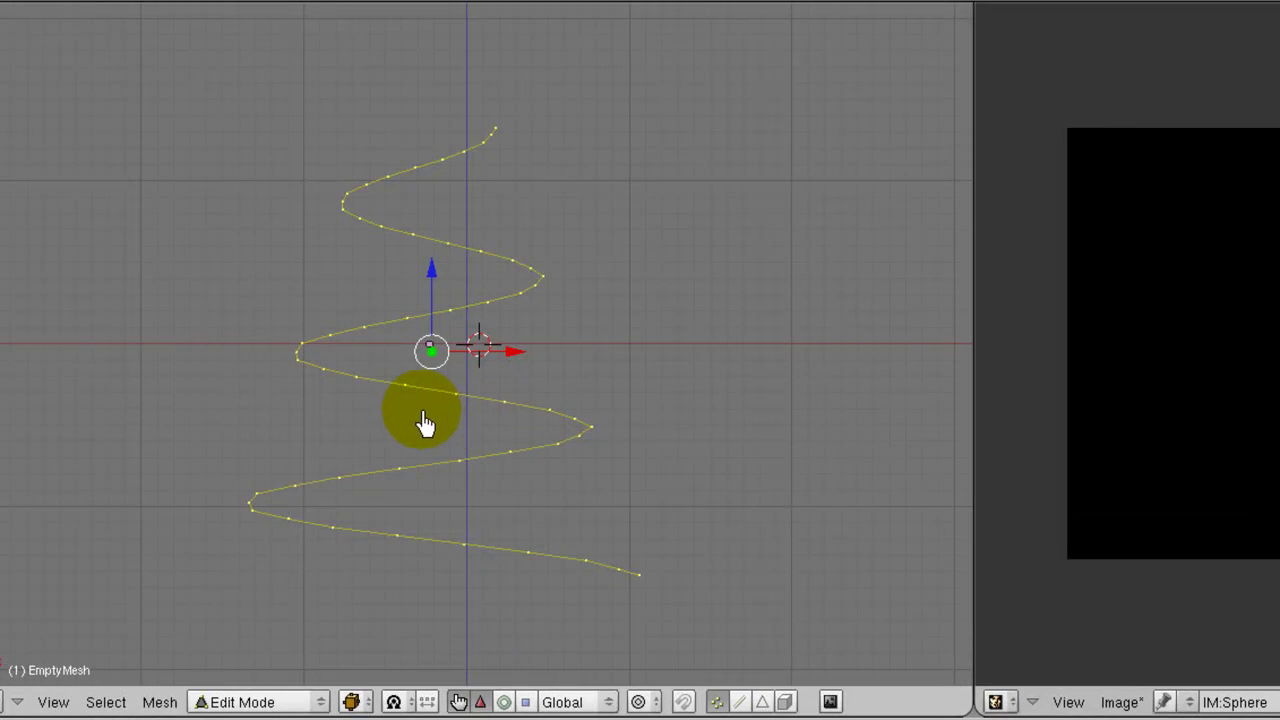
click(162, 708)
mouse_move(176, 118)
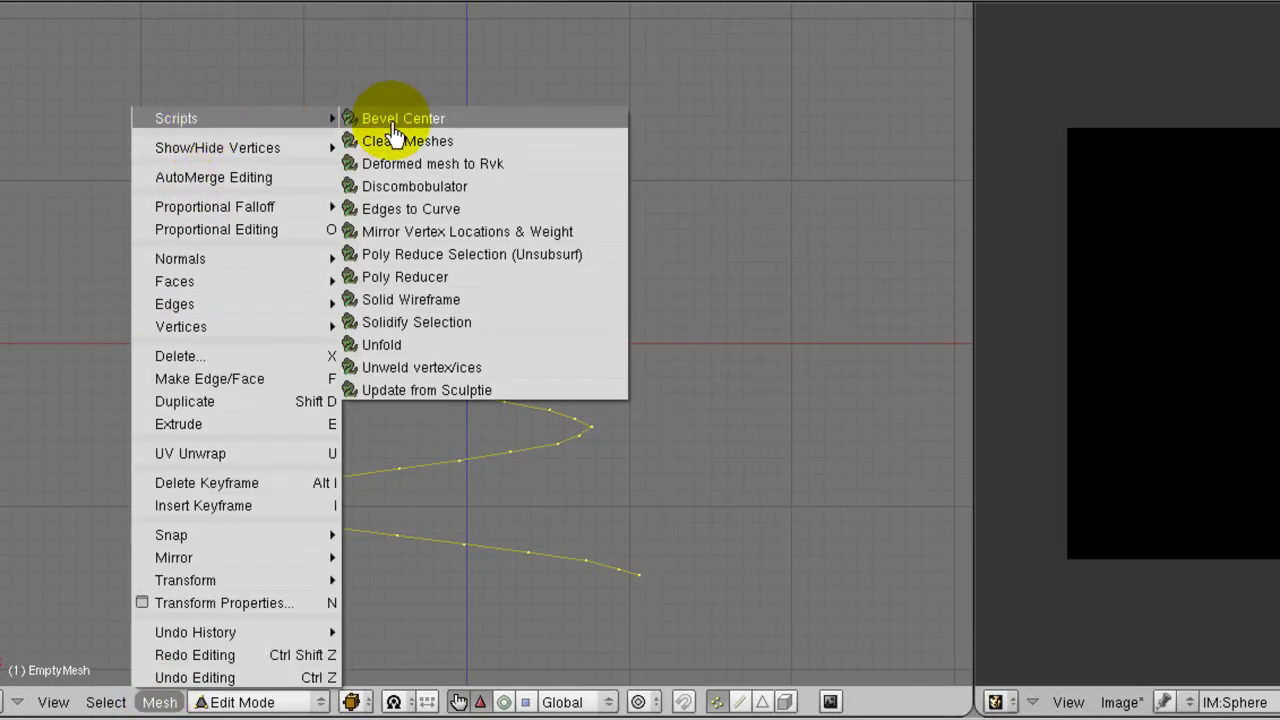
click(411, 220)
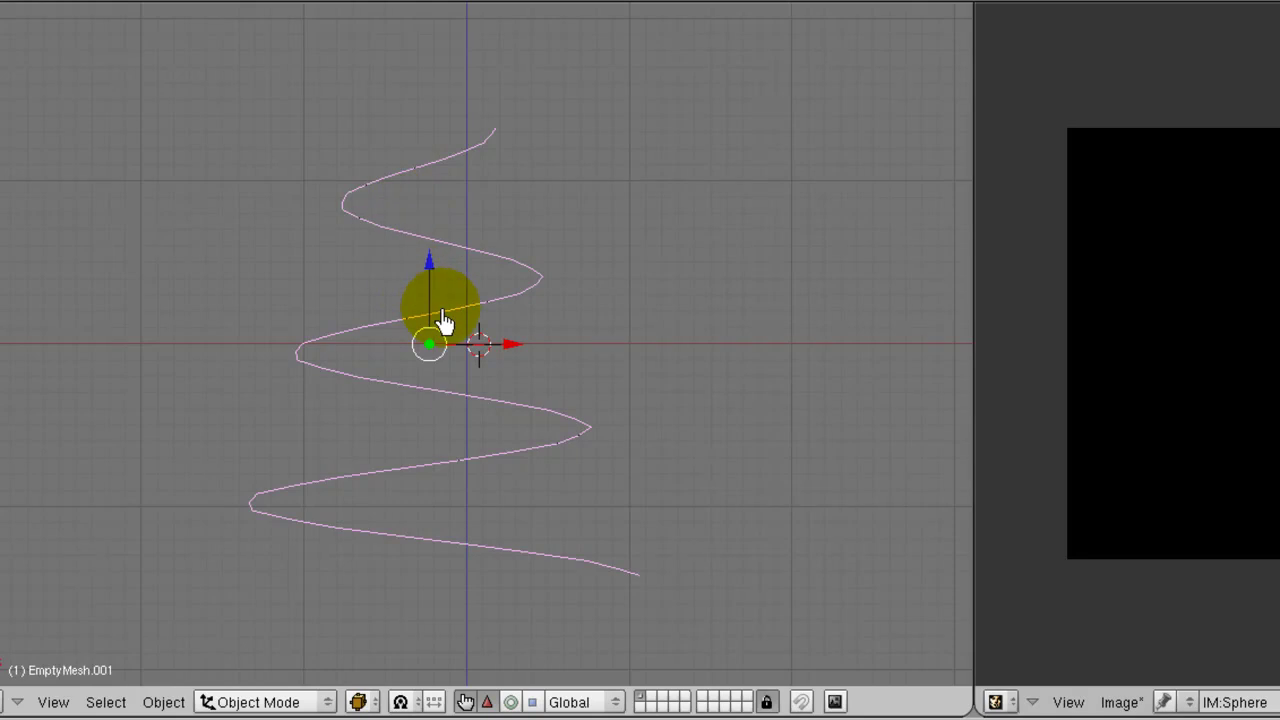
- Move the new curve up and inspect its control points in Edit Mode
drag(430, 278, 436, 234)
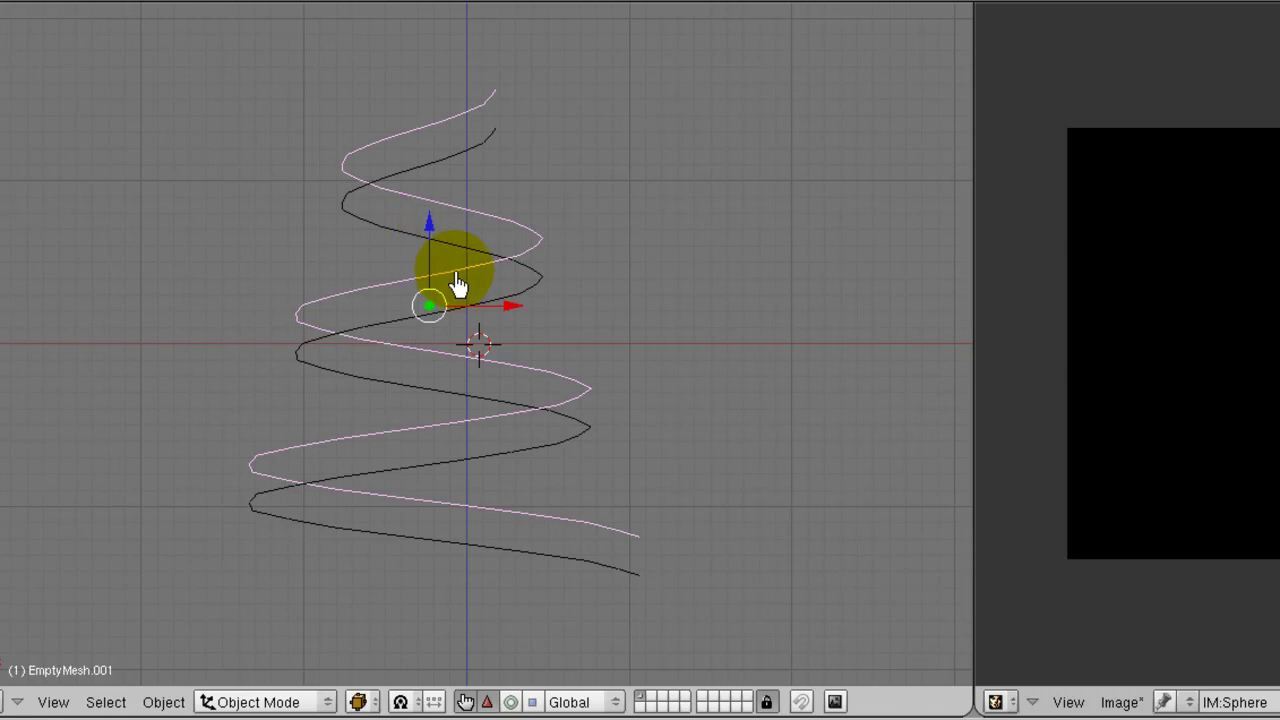
middle_drag(456, 285, 494, 362)
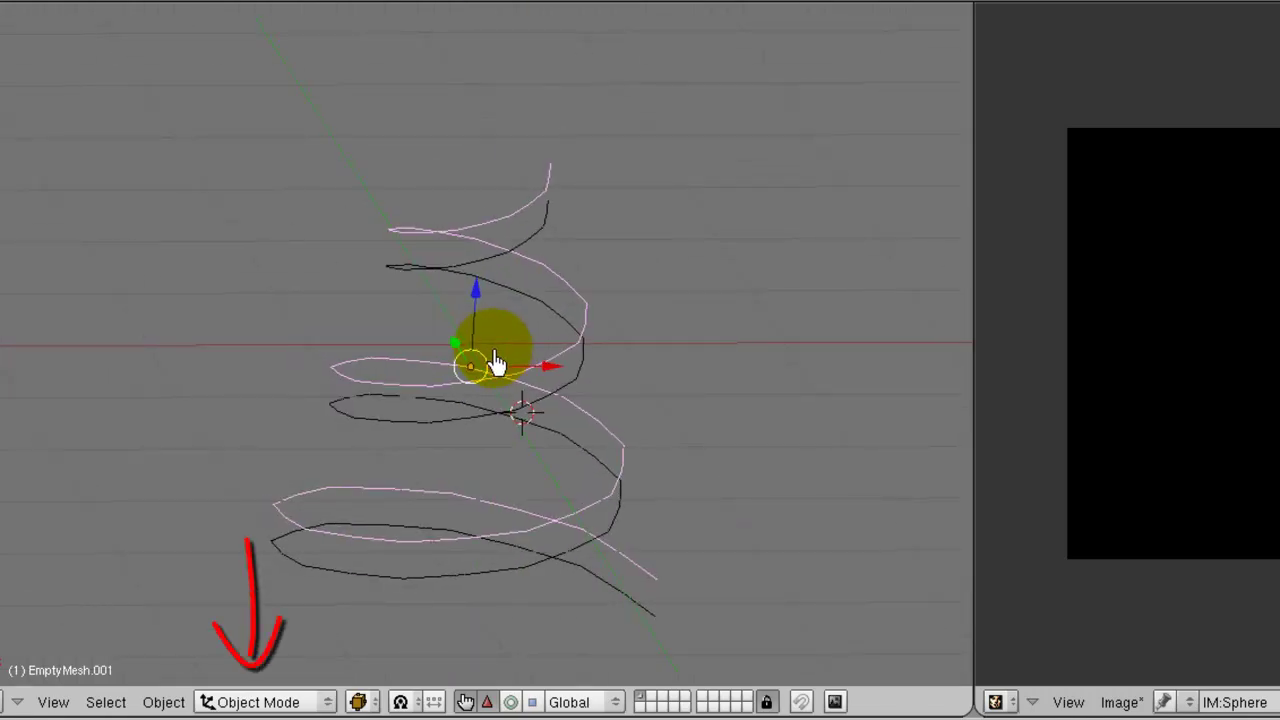
key(Tab)
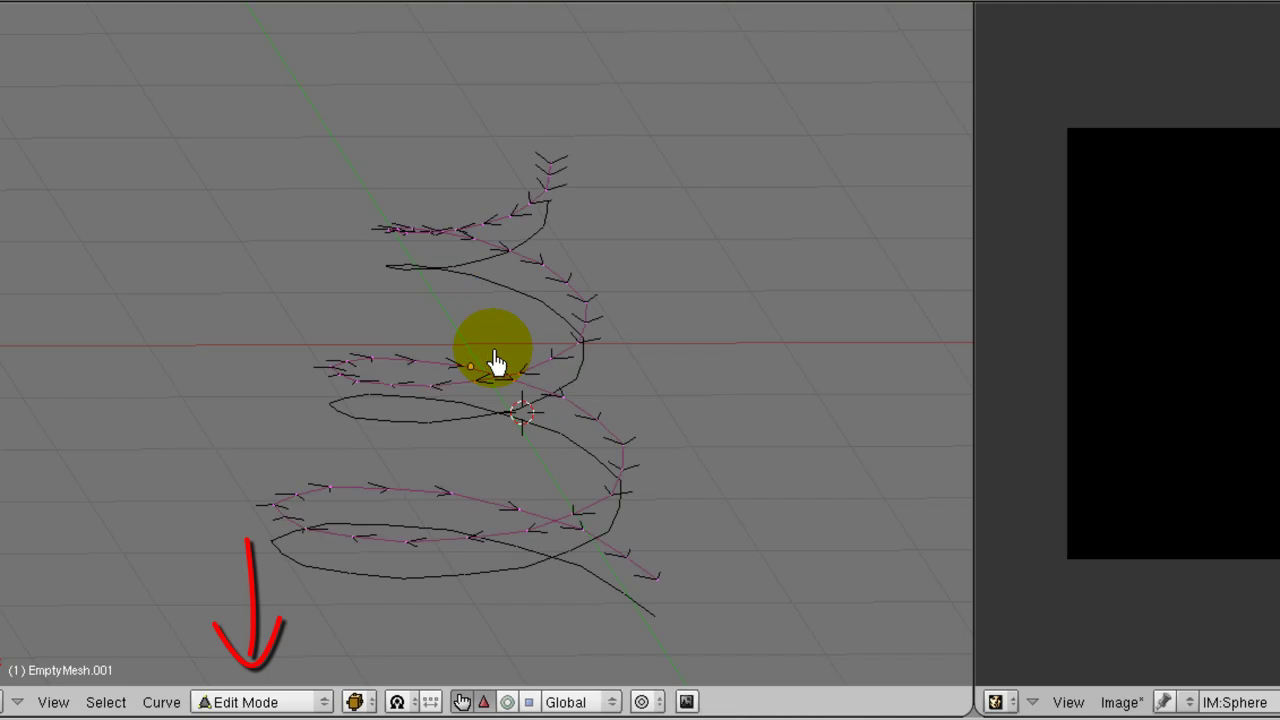
right_click(522, 392)
middle_drag(522, 392, 448, 428)
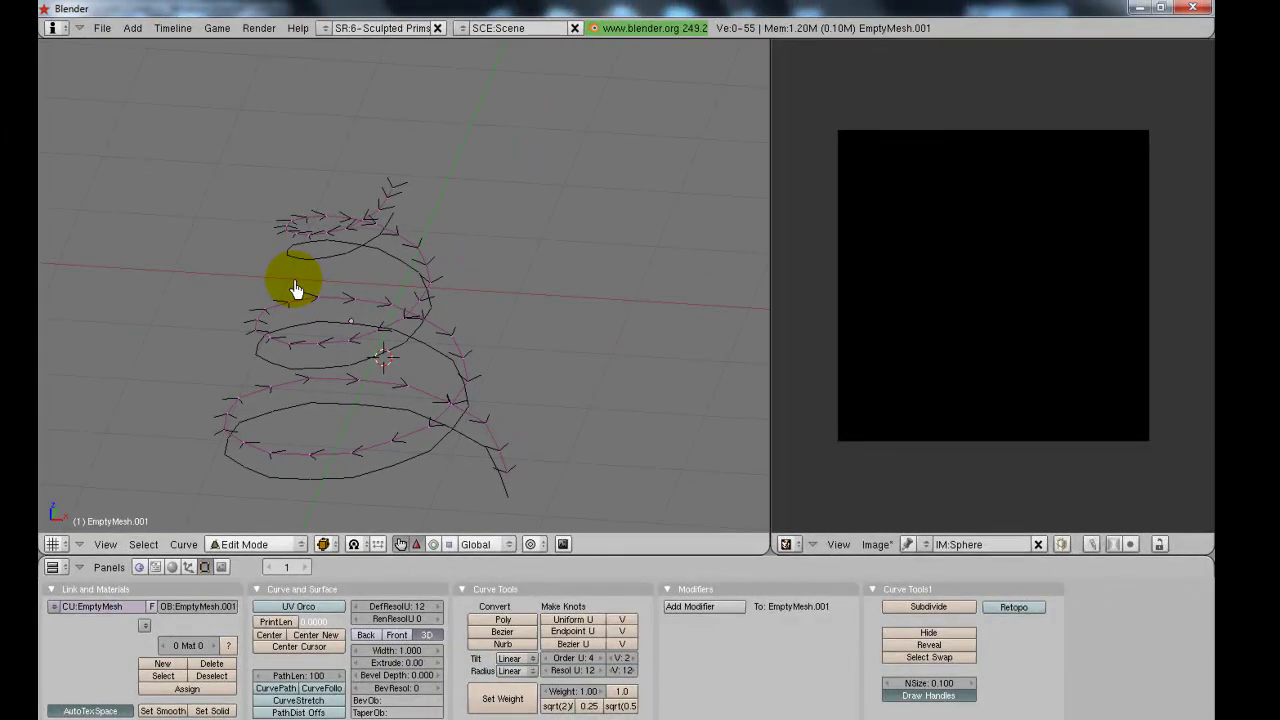
key(Tab)
key(Tab)
key(Tab)
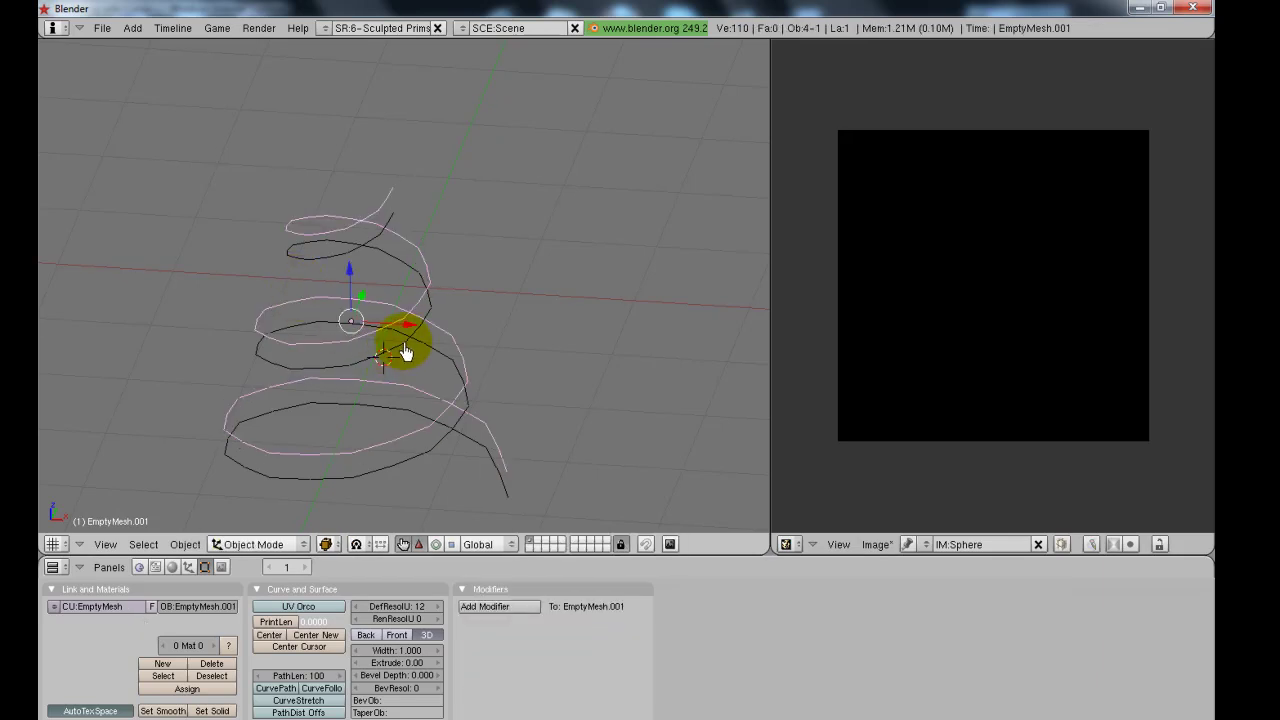
- Erase the original EmptyMesh helix mesh
right_click(405, 350)
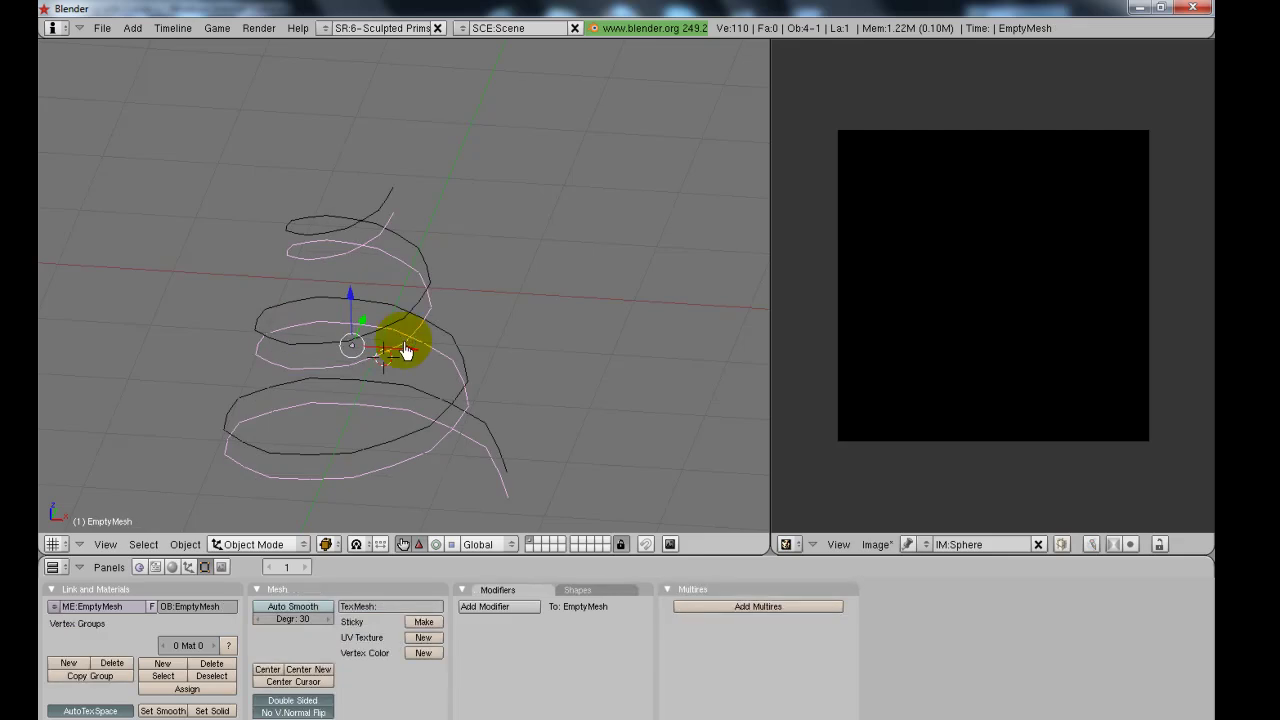
key(x)
click(405, 350)
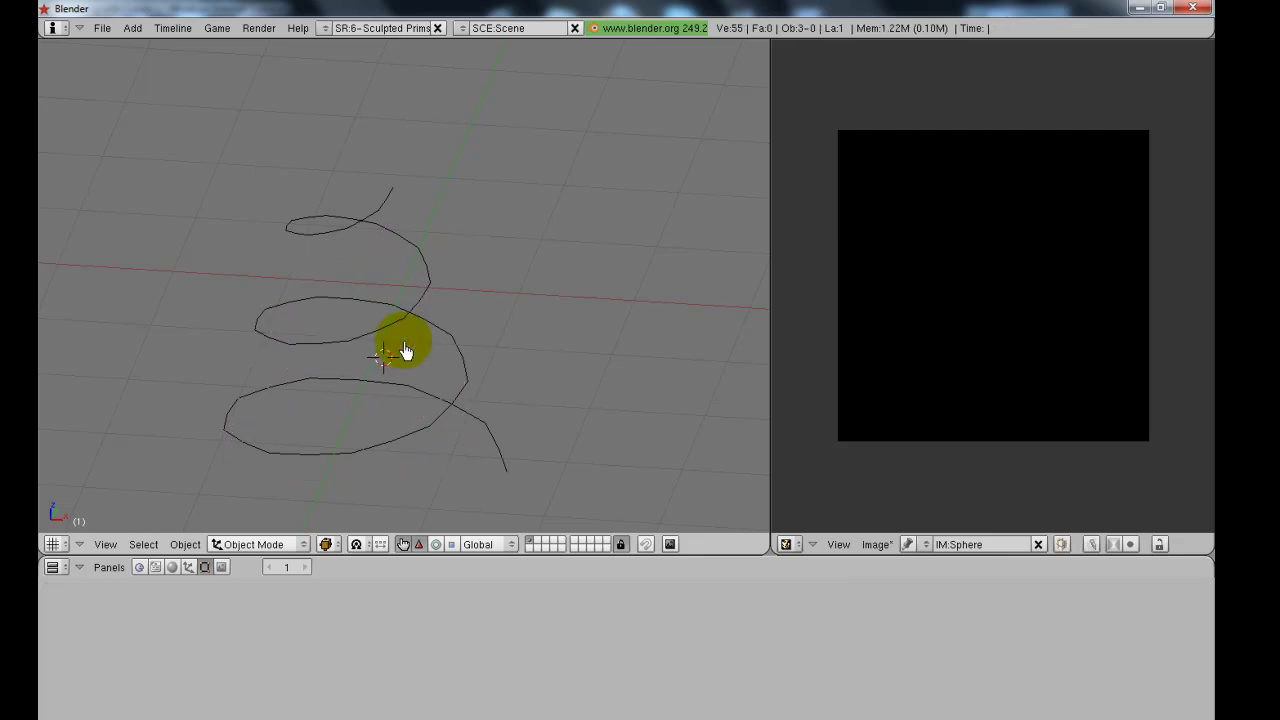
- Rename the curve object EmptyMesh.001 to ELICA_PATH
right_click(400, 330)
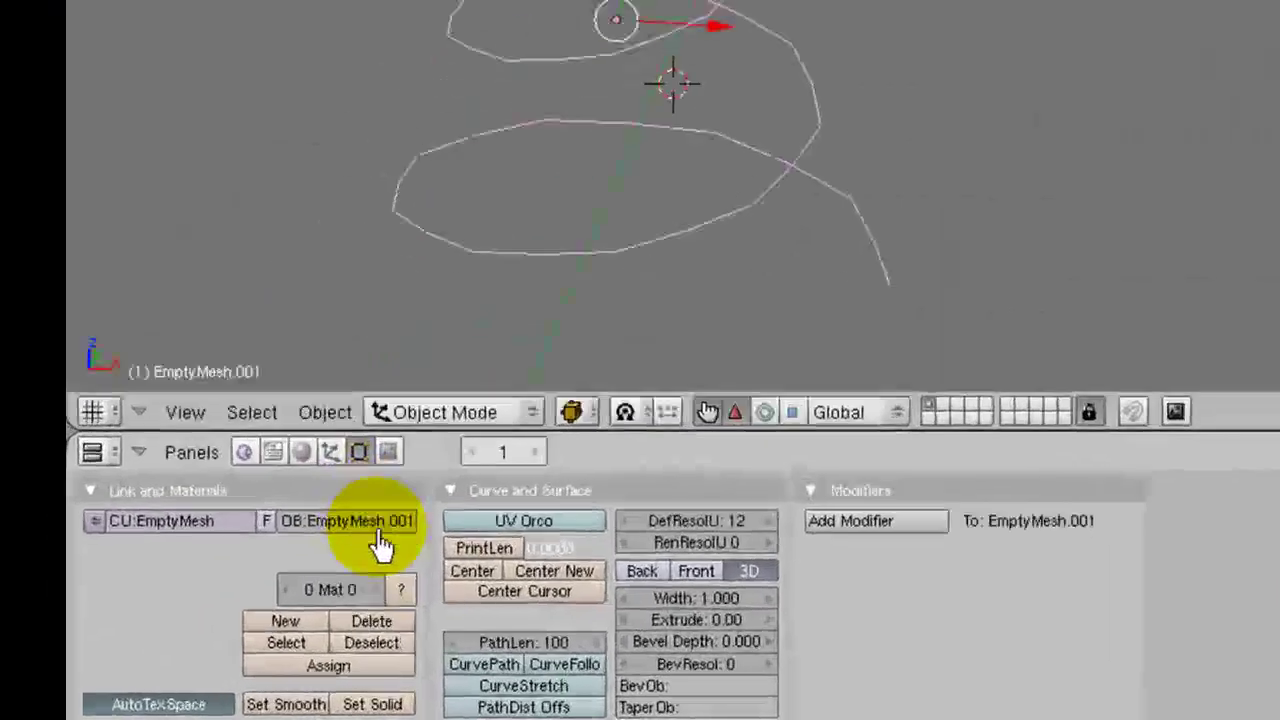
click(400, 528)
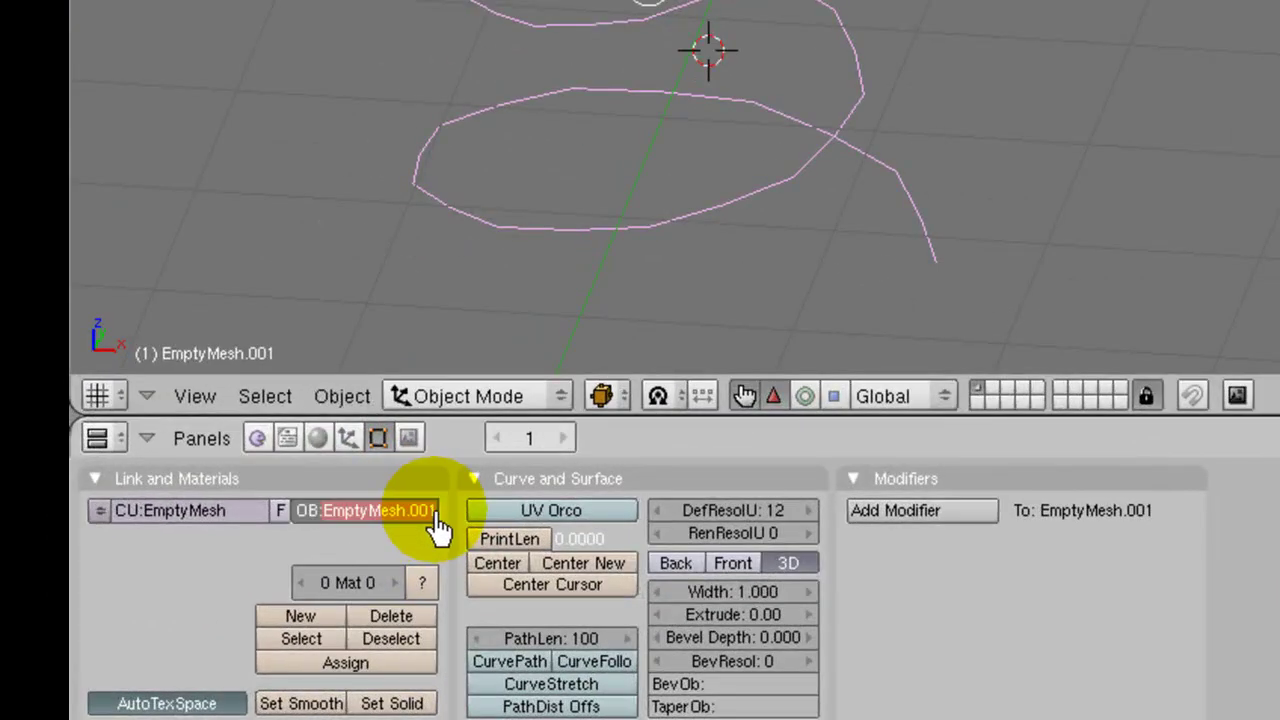
text(ELICA_PATH)
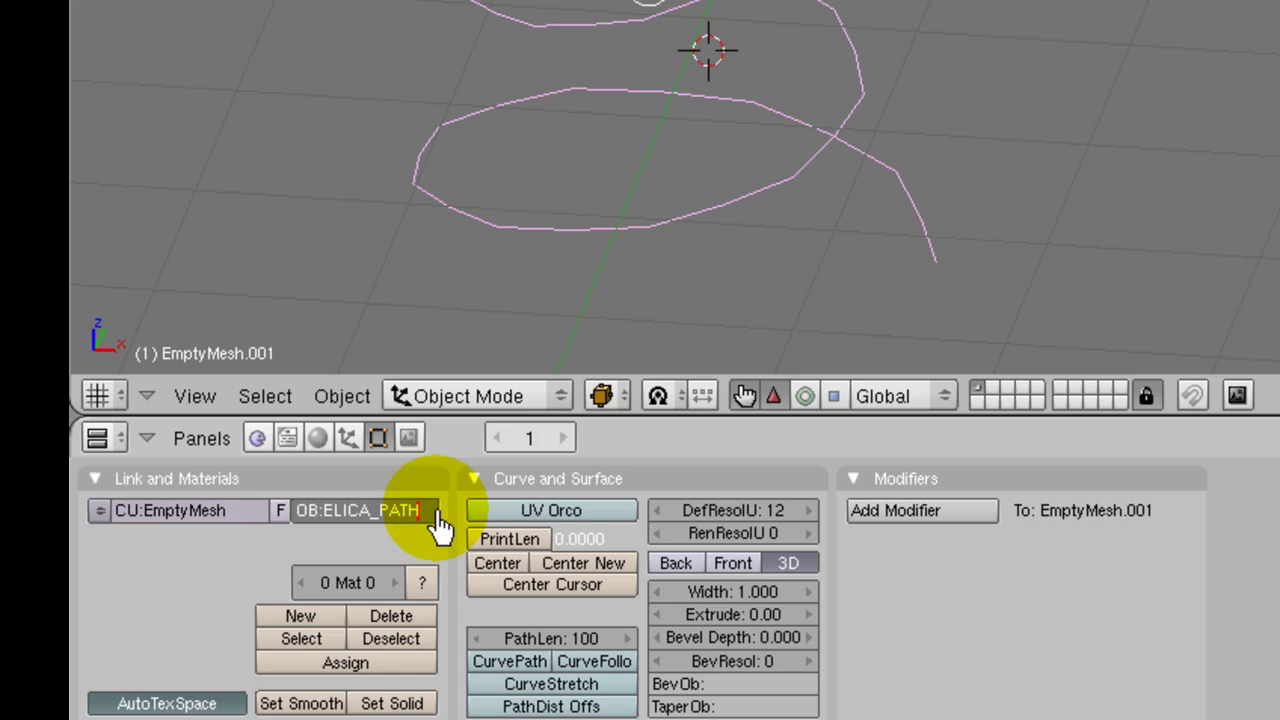
key(Return)
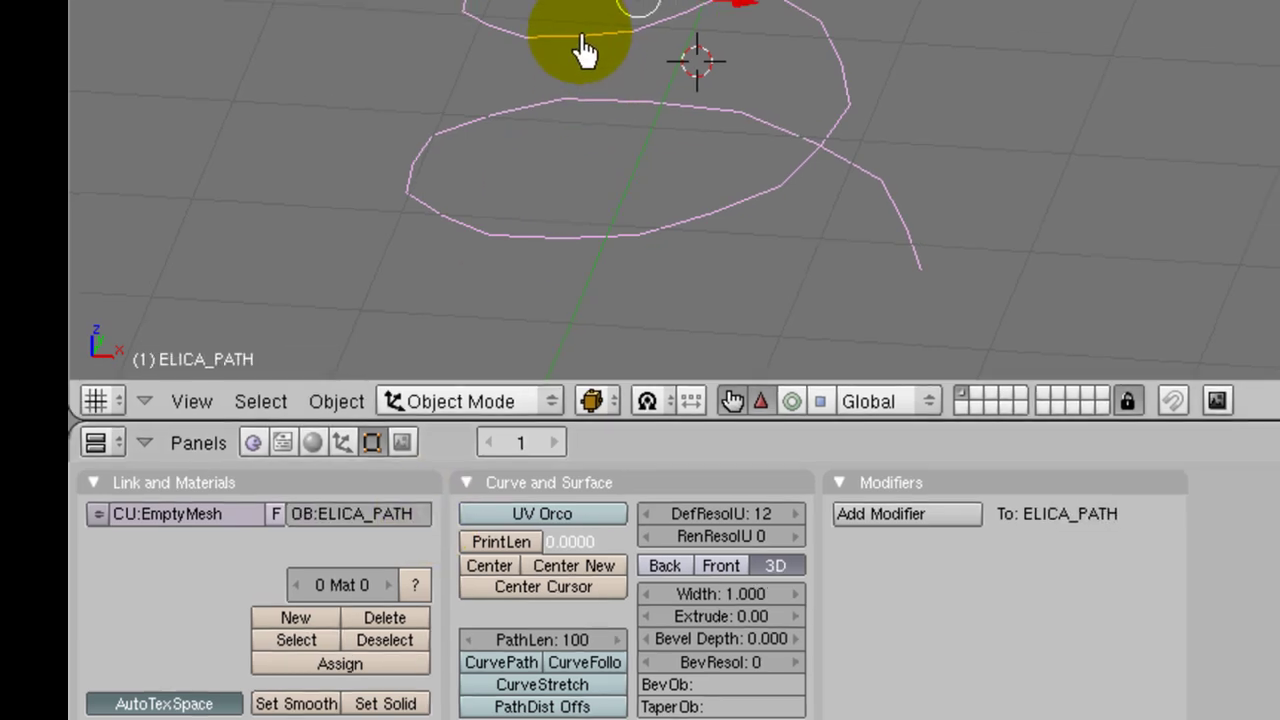
- Switch to the front view of the ELICA_PATH helix and bring up the Add menu
middle_drag(585, 50, 328, 295)
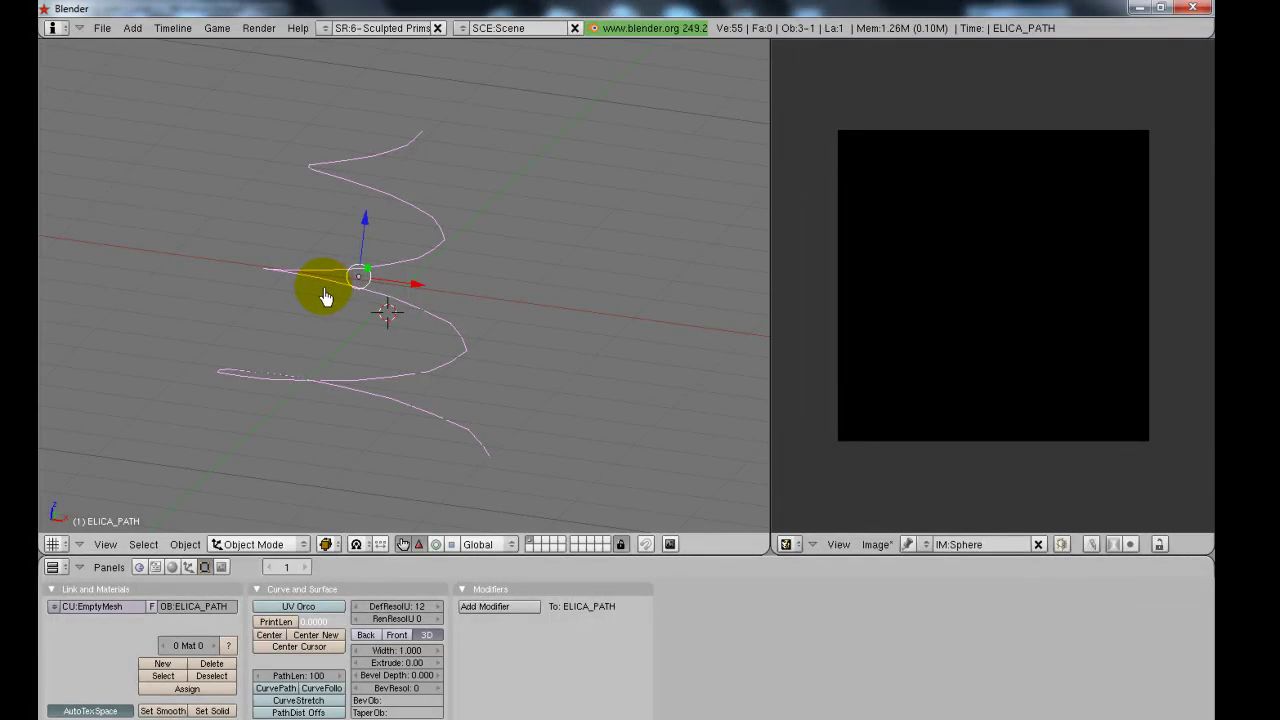
key(KP_1)
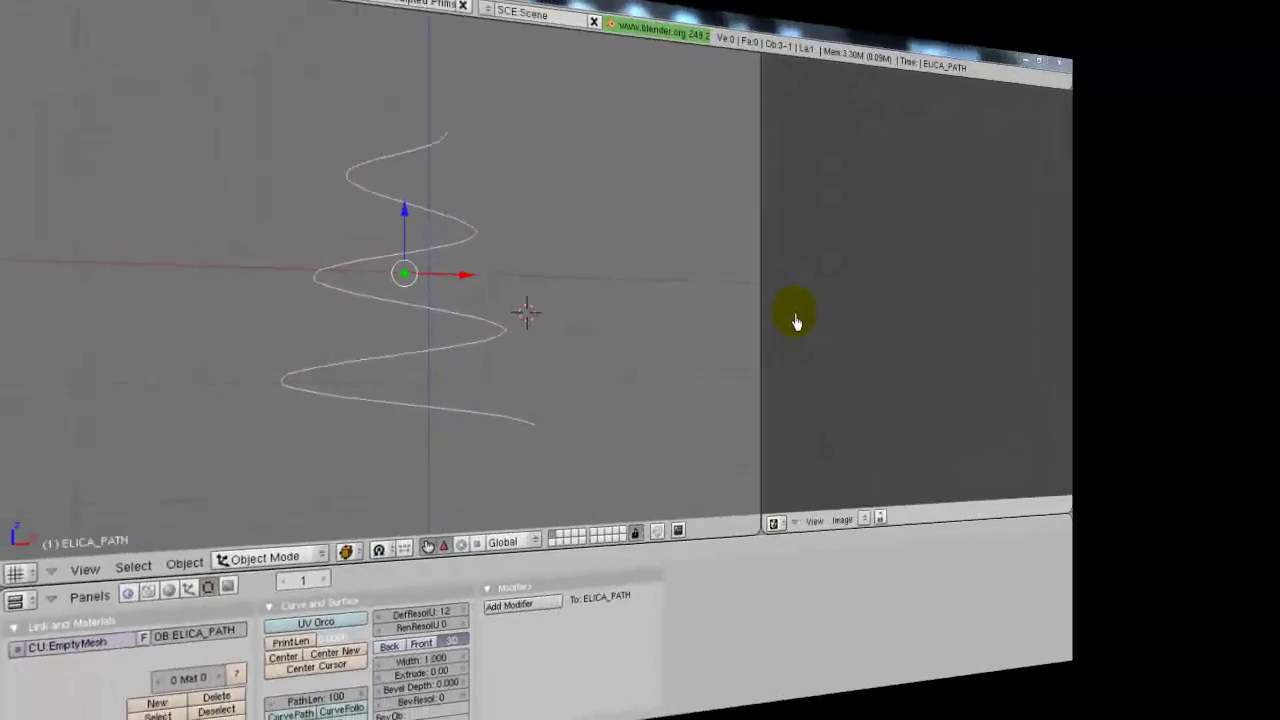
mouse_move(437, 251)
middle_down()
mouse_move(503, 310)
mouse_move(471, 334)
mouse_move(471, 306)
mouse_move(538, 305)
mouse_move(333, 354)
mouse_move(354, 297)
middle_up()
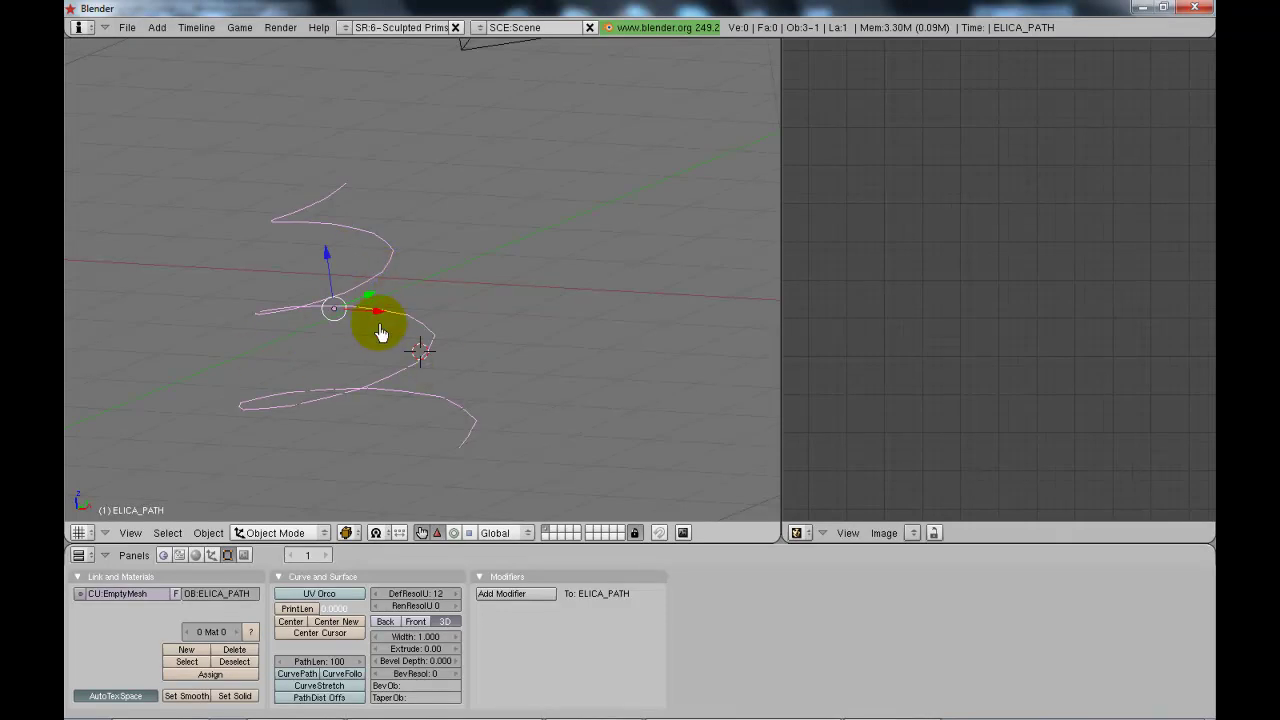
key(KP_1)
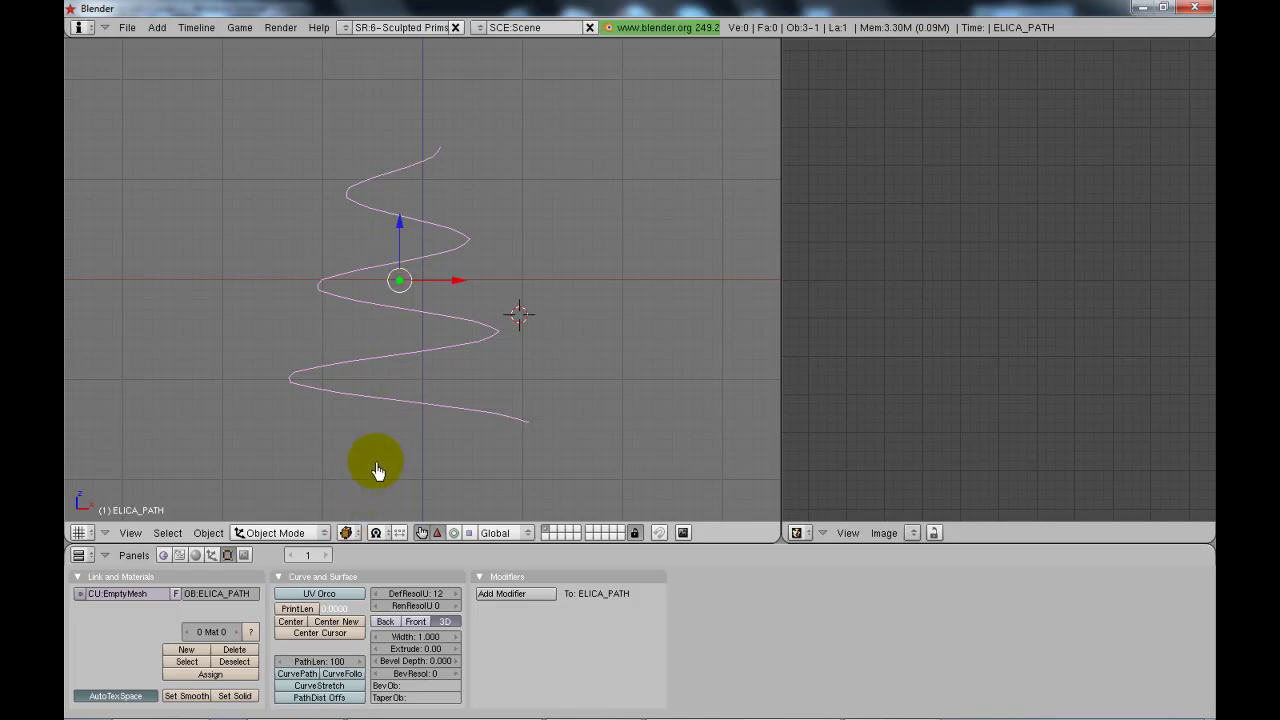
key(space)
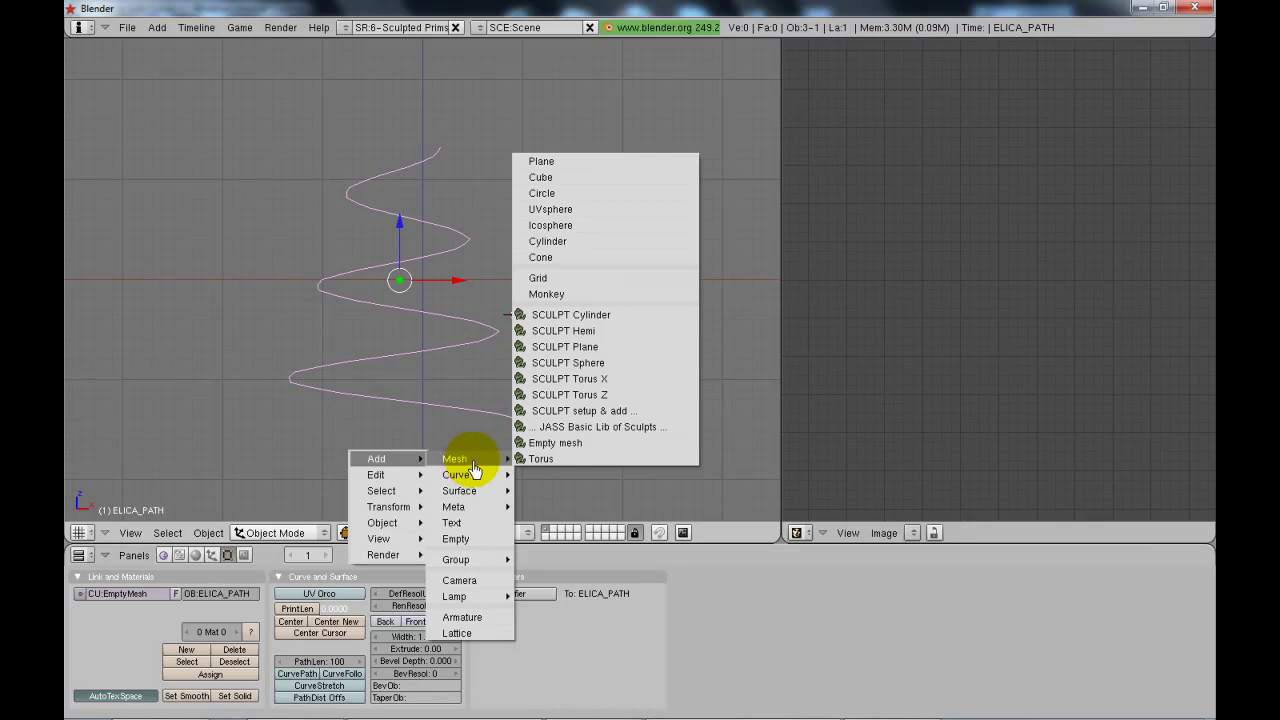
- Build a Primstar SCULPT Cylinder with X Faces 4, Y Faces 16, Levels 2, Catmull
click(581, 412)
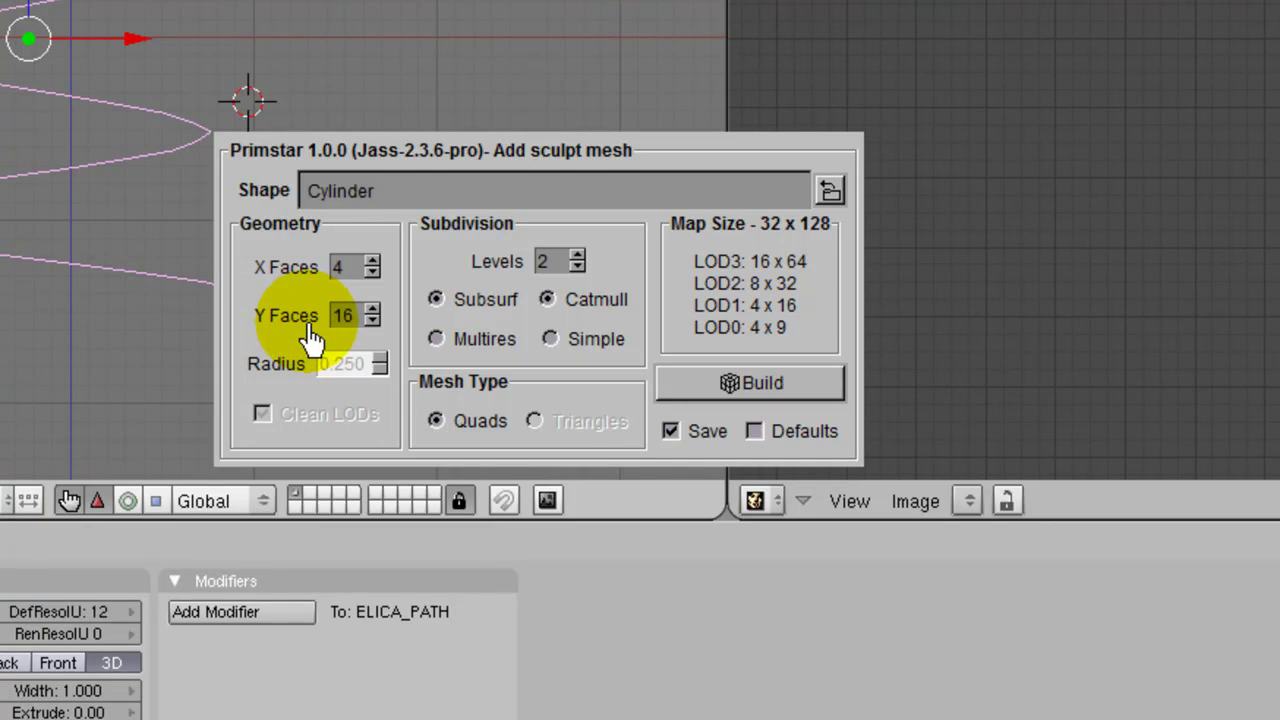
click(374, 335)
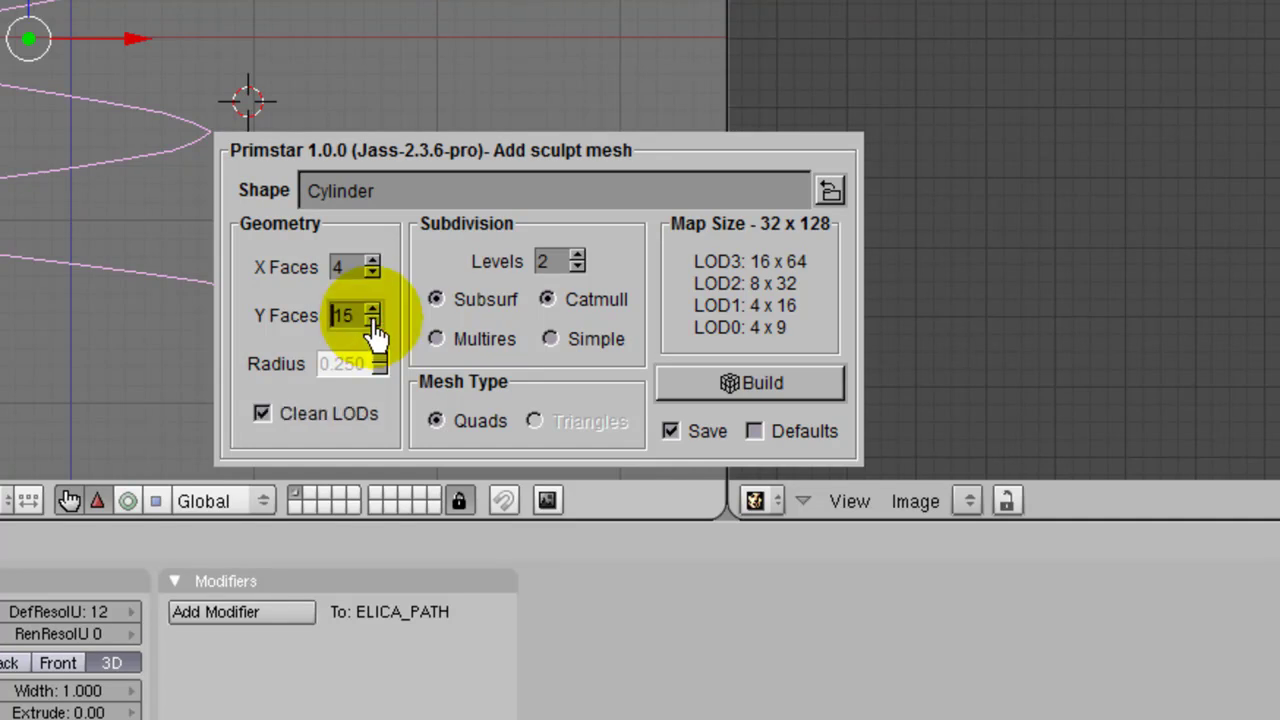
click(372, 313)
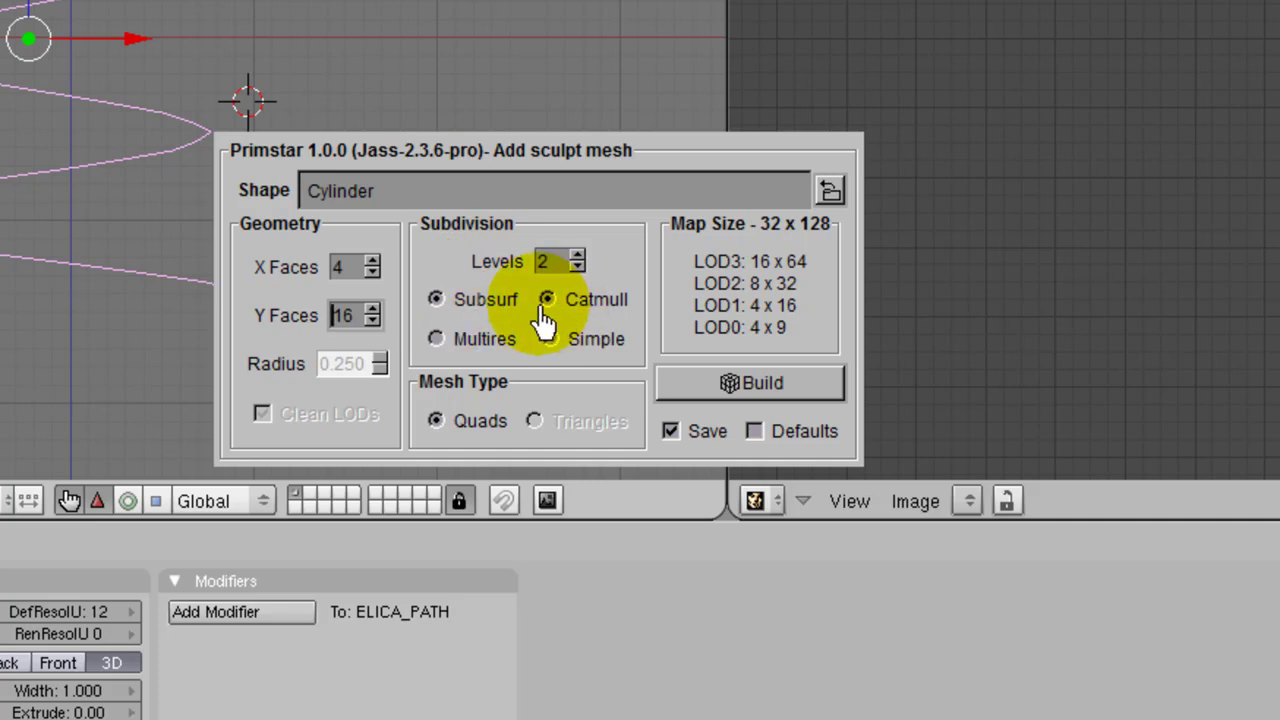
click(798, 392)
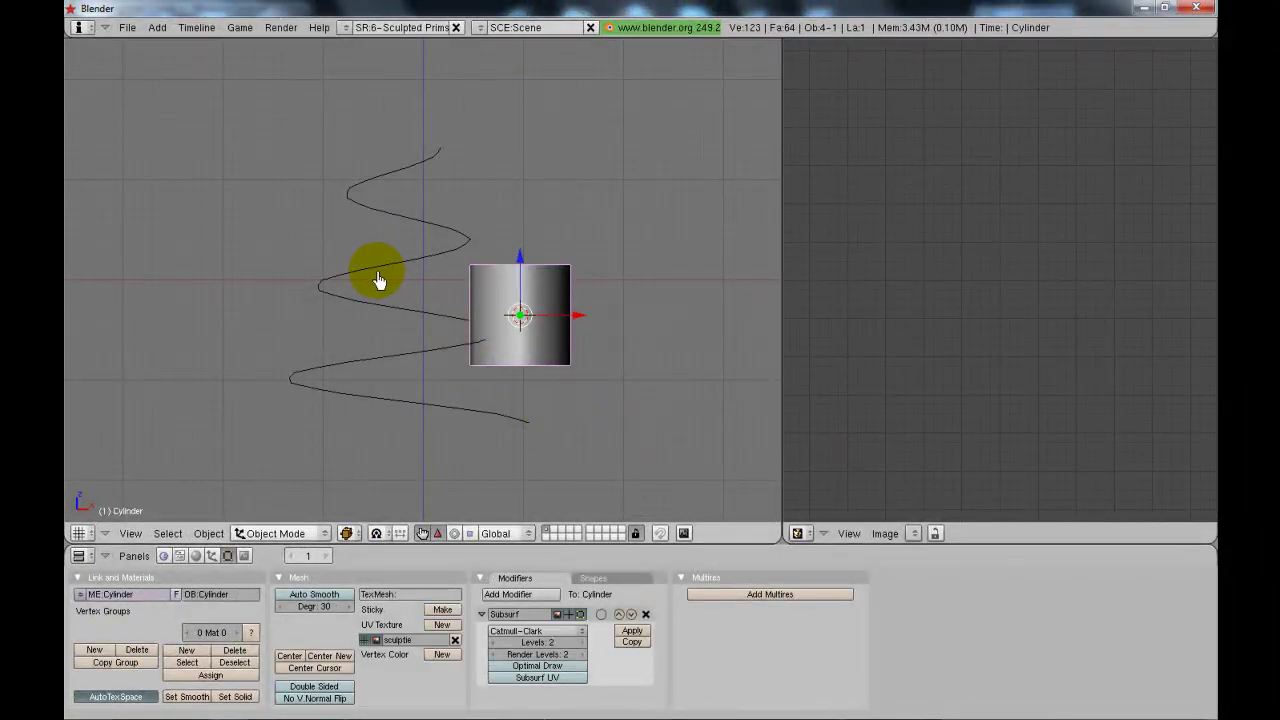
- In Edit Mode, rotate the cylinder's mesh 90 degrees from the front view
mouse_move(378, 277)
middle_down()
mouse_move(381, 323)
mouse_move(386, 277)
middle_up()
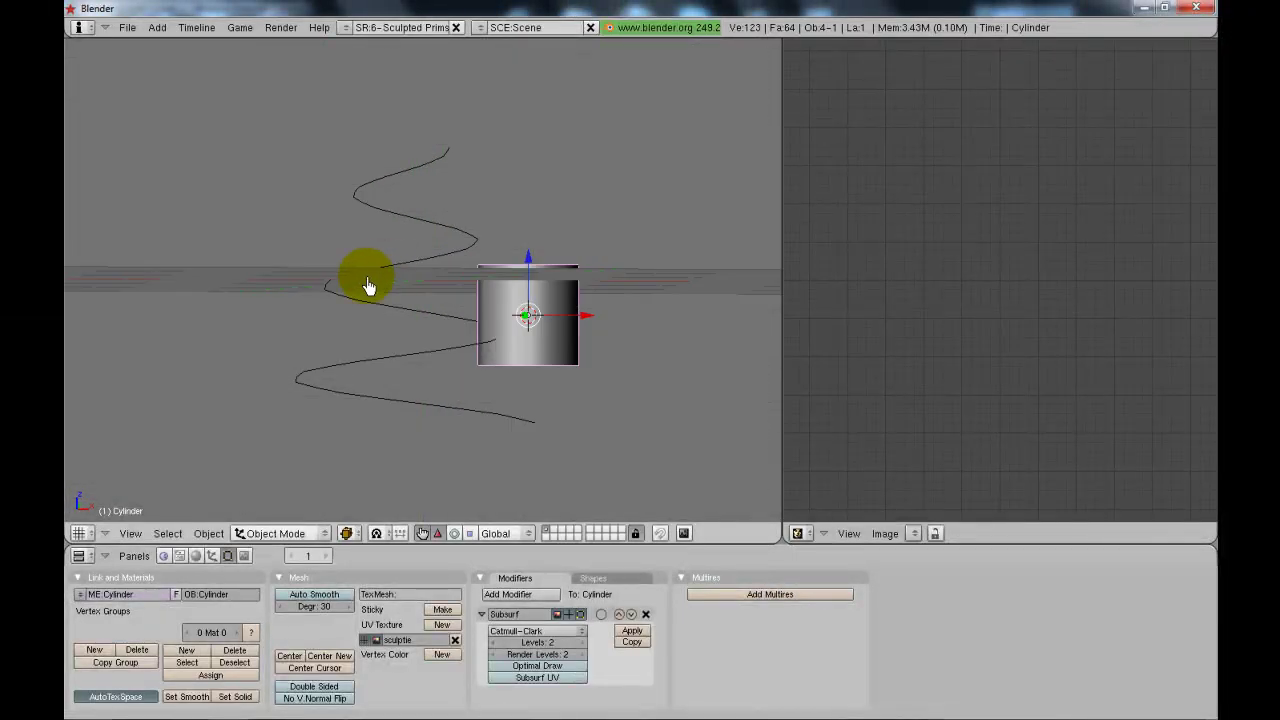
key(KP_1)
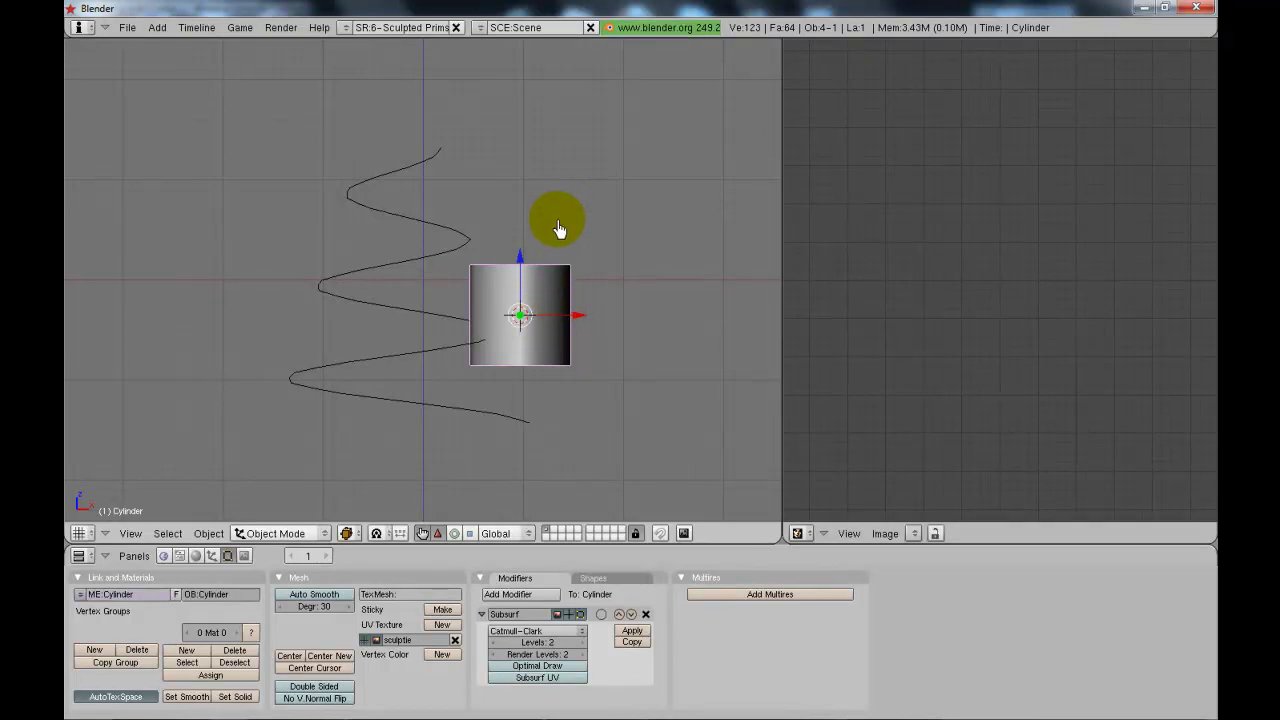
key(Tab)
key(r)
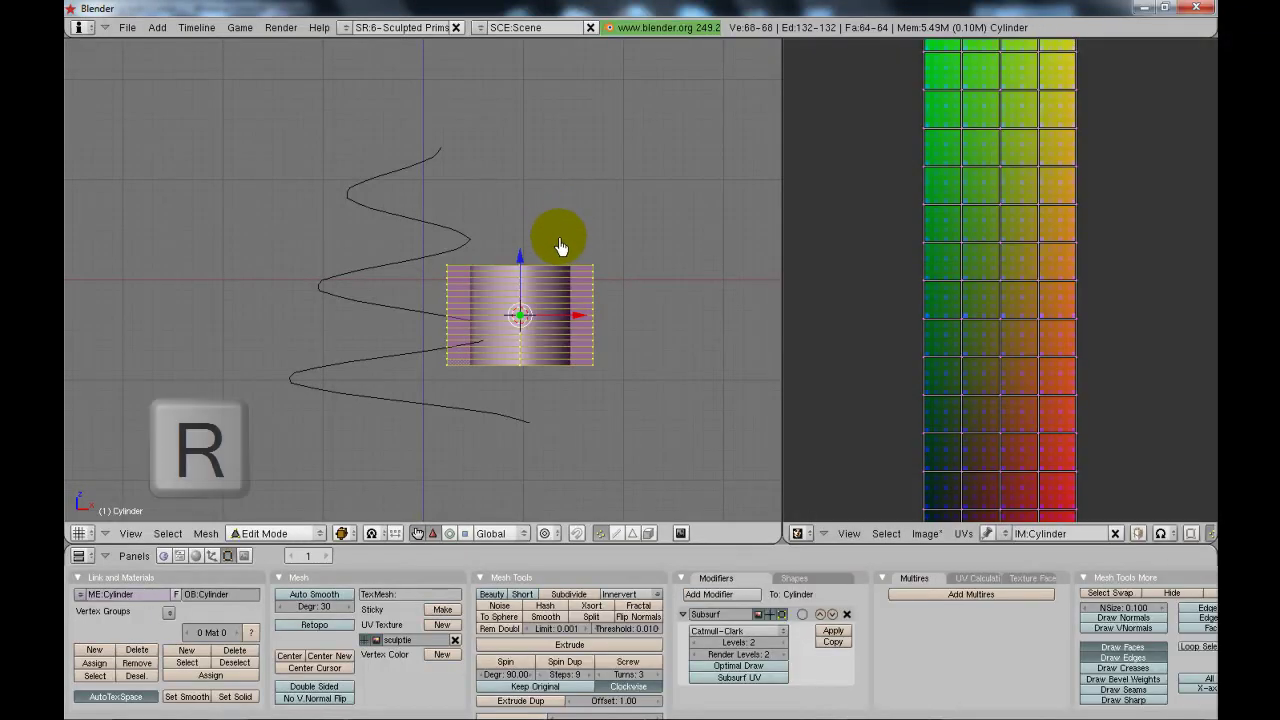
key(9)
key(0)
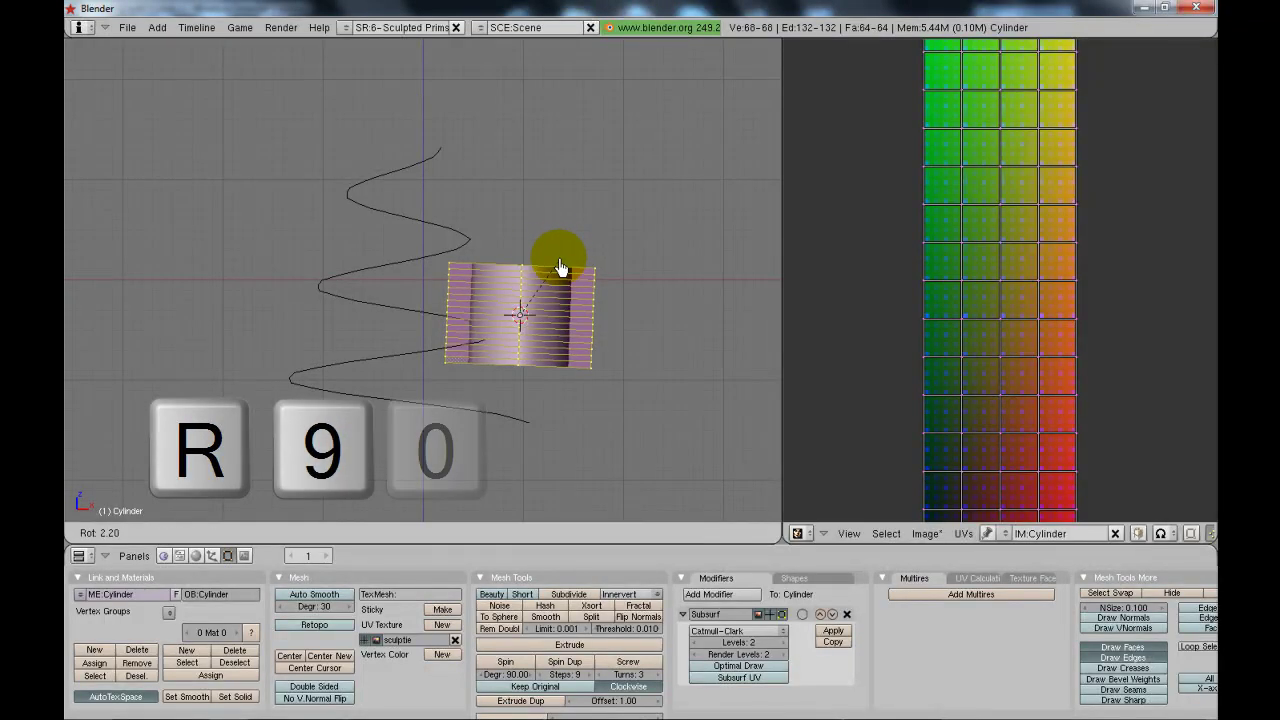
click(560, 272)
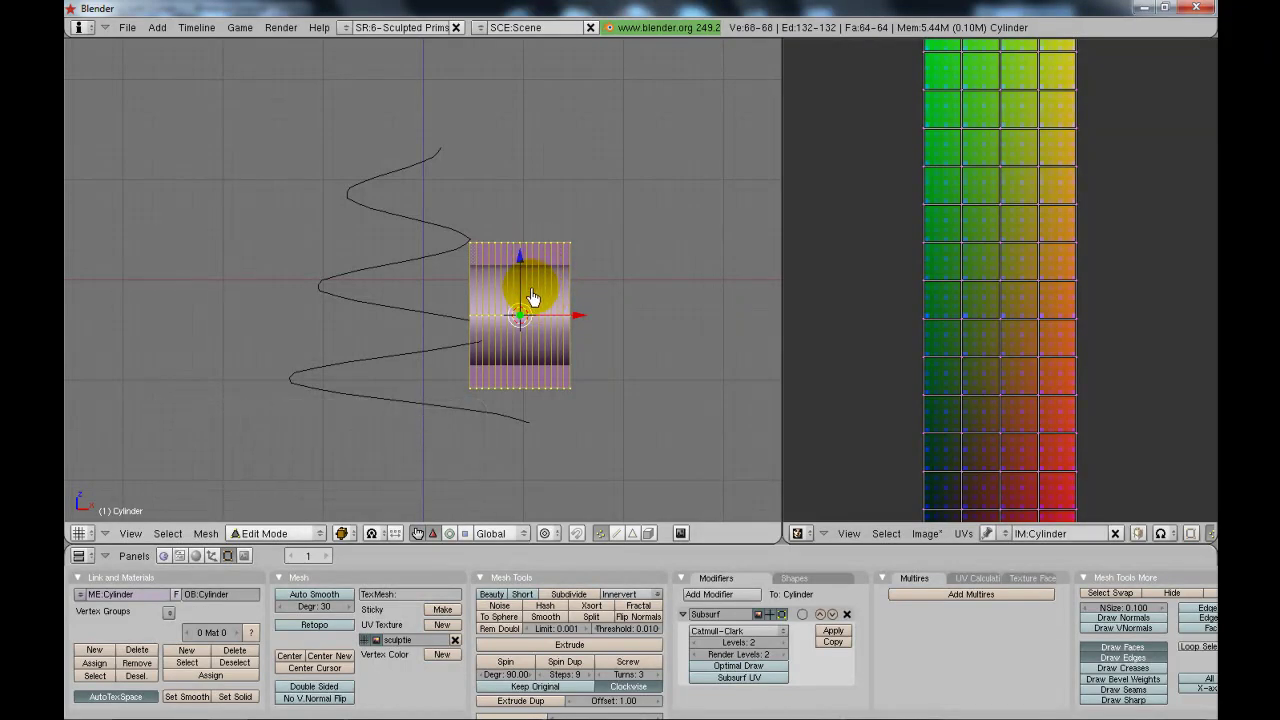
middle_drag(533, 330, 601, 350)
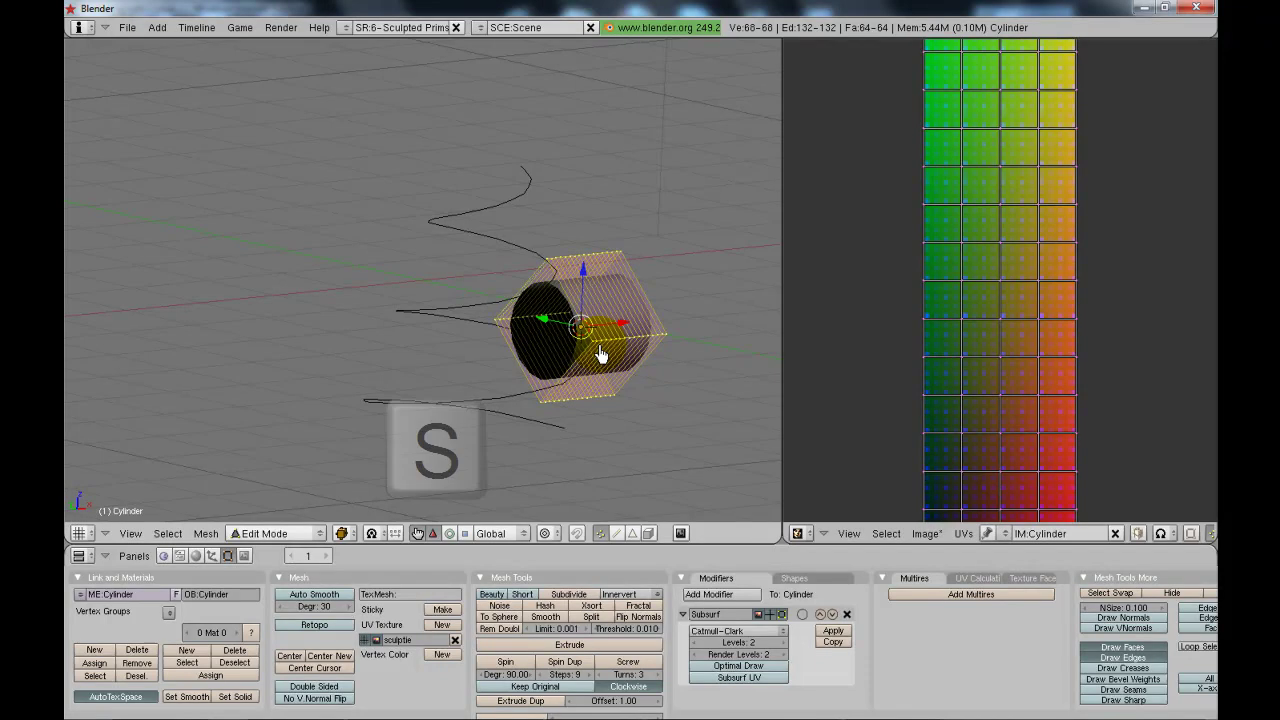
- Scale the cylinder's thickness to about 0.32 with X locked, then return to Object Mode
key(s)
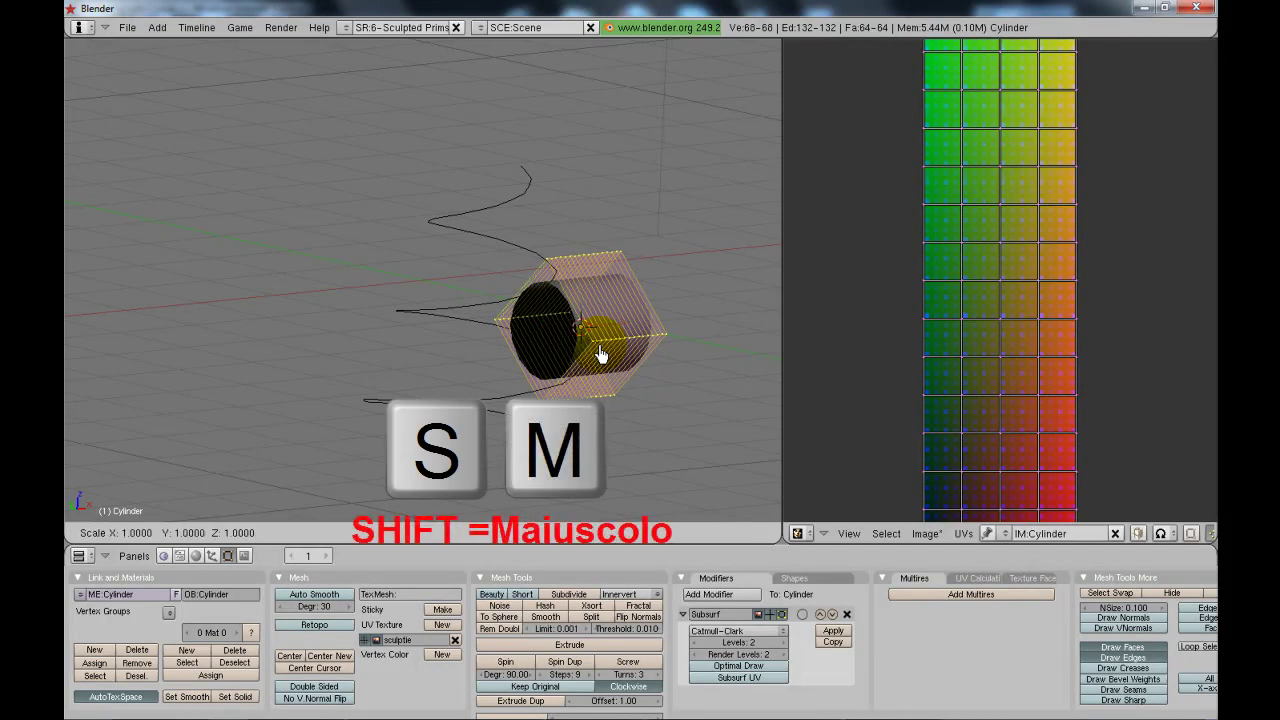
key(x)
key(x)
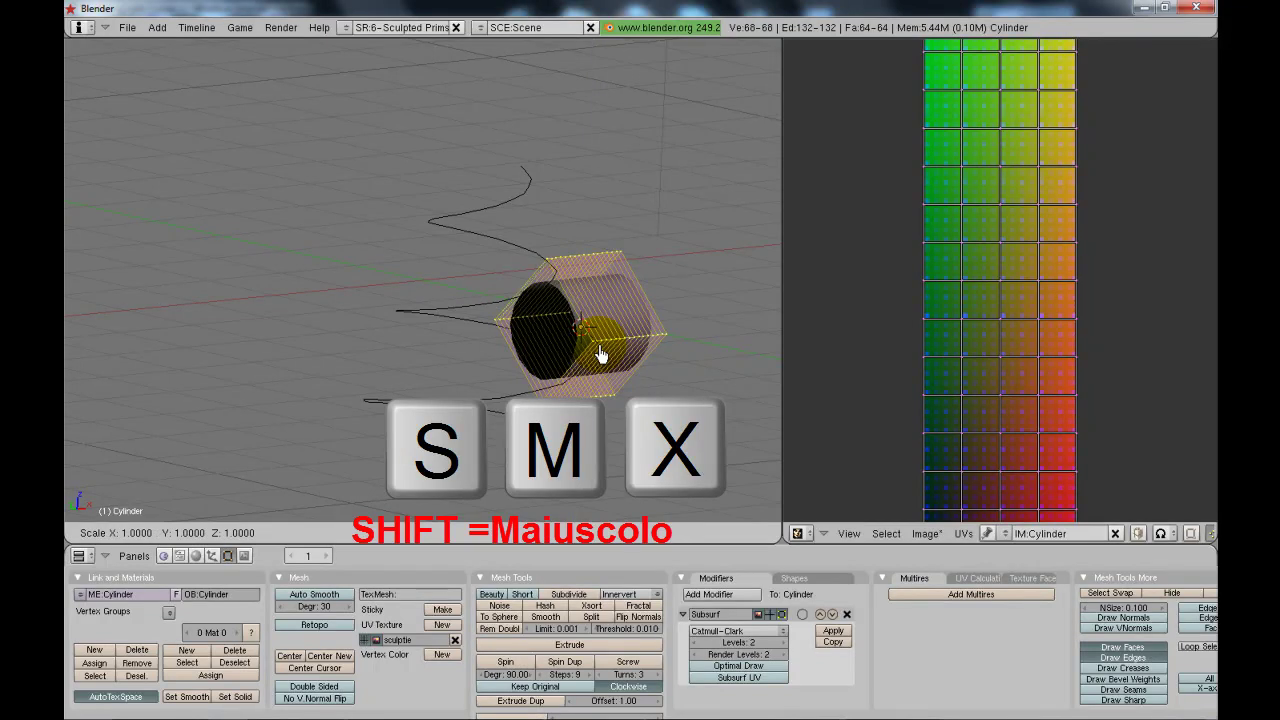
key(shift+x)
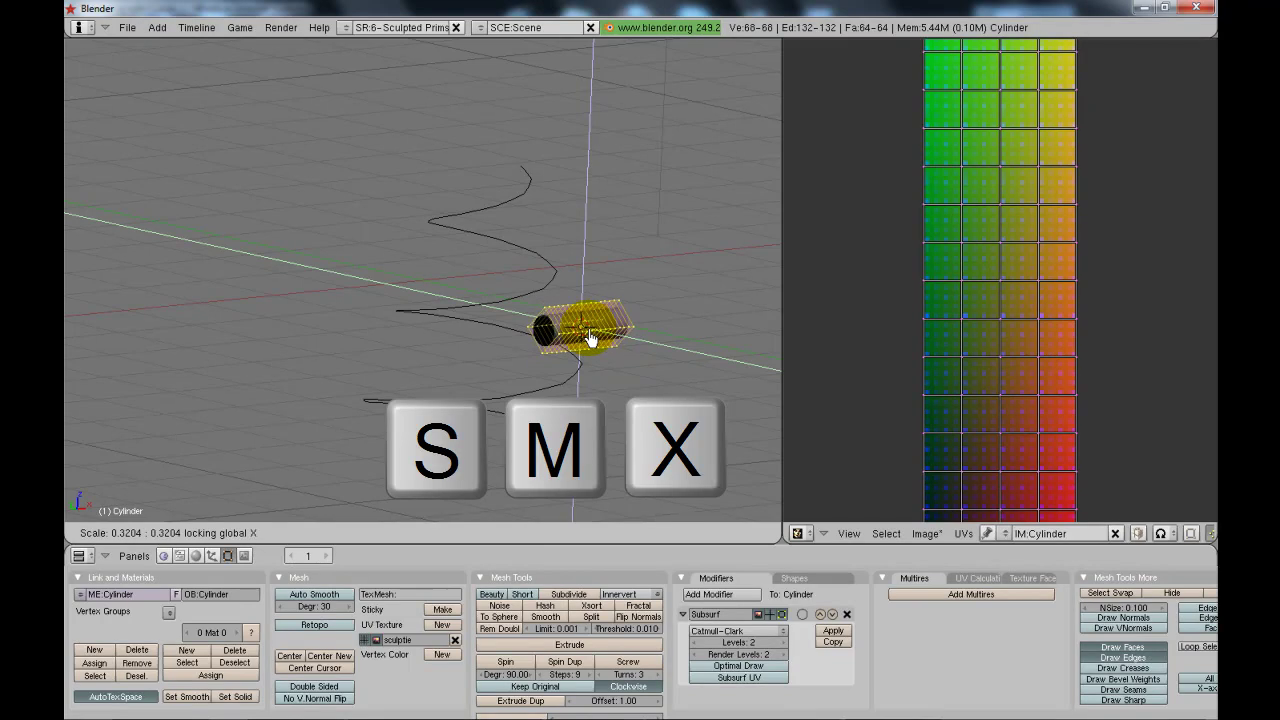
click(590, 340)
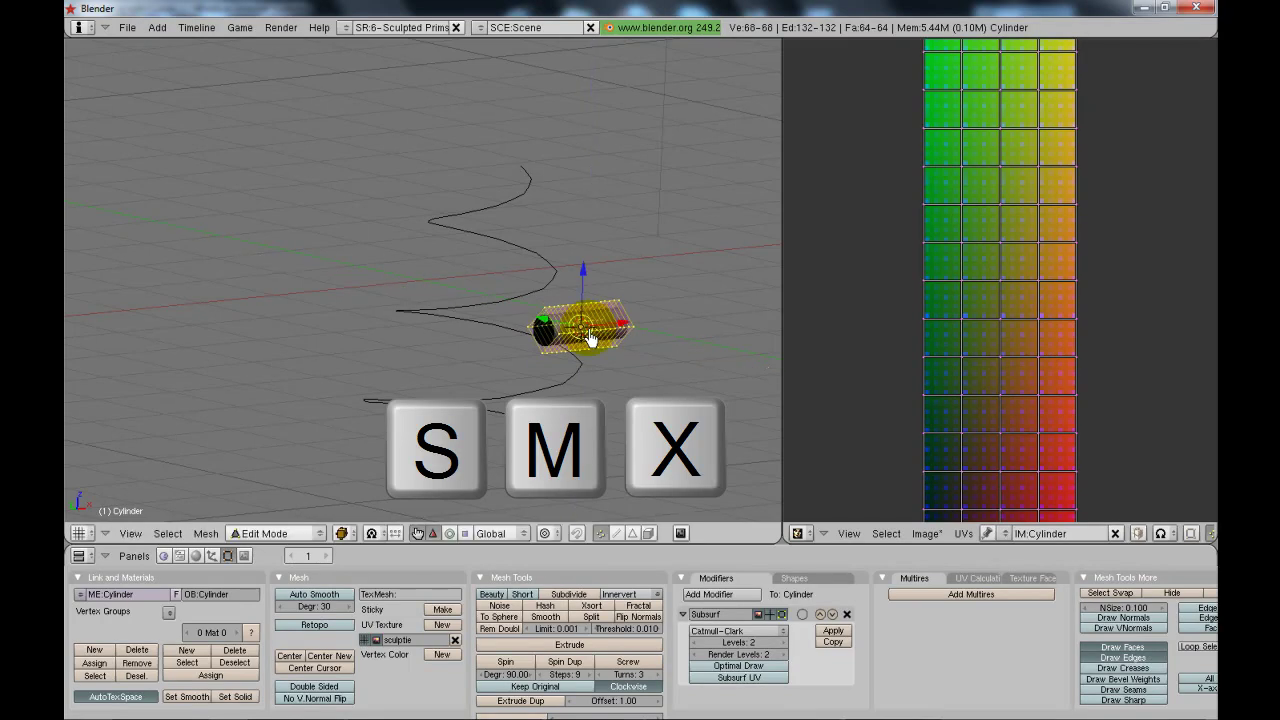
key(KP_1)
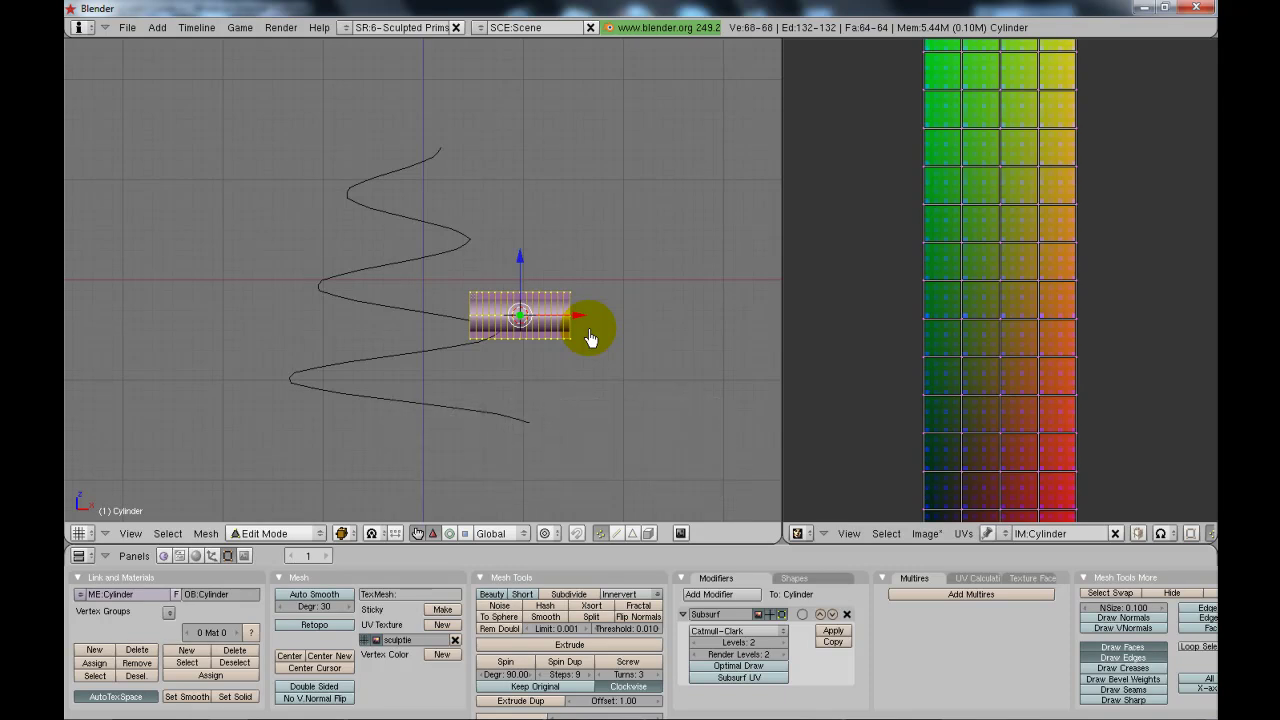
key(Tab)
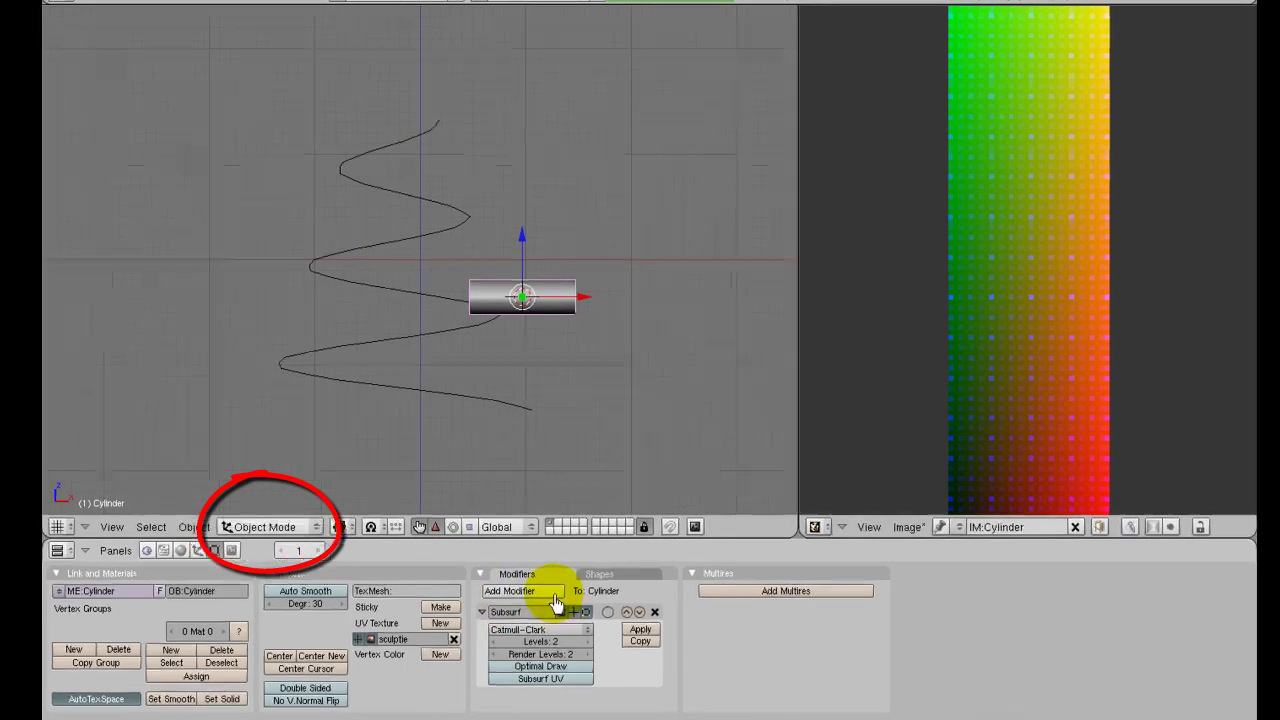
- Add a Curve modifier to the Cylinder from the Add Modifier list
click(575, 586)
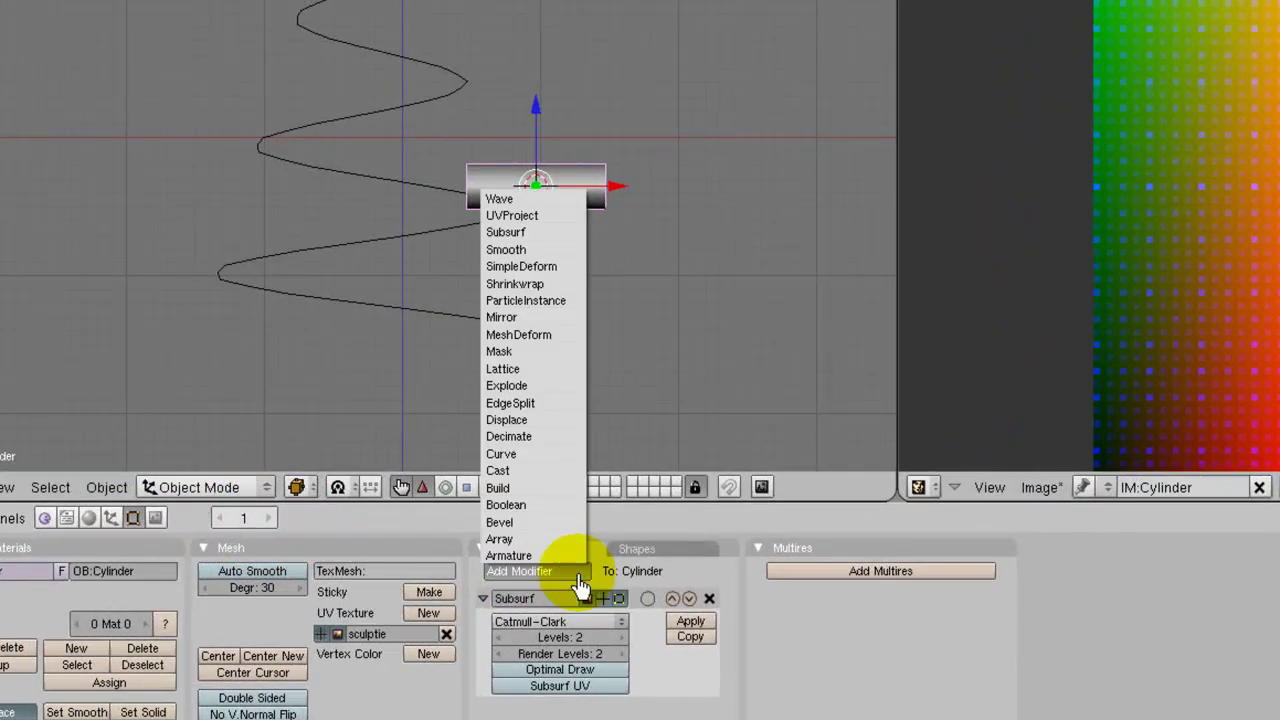
click(532, 459)
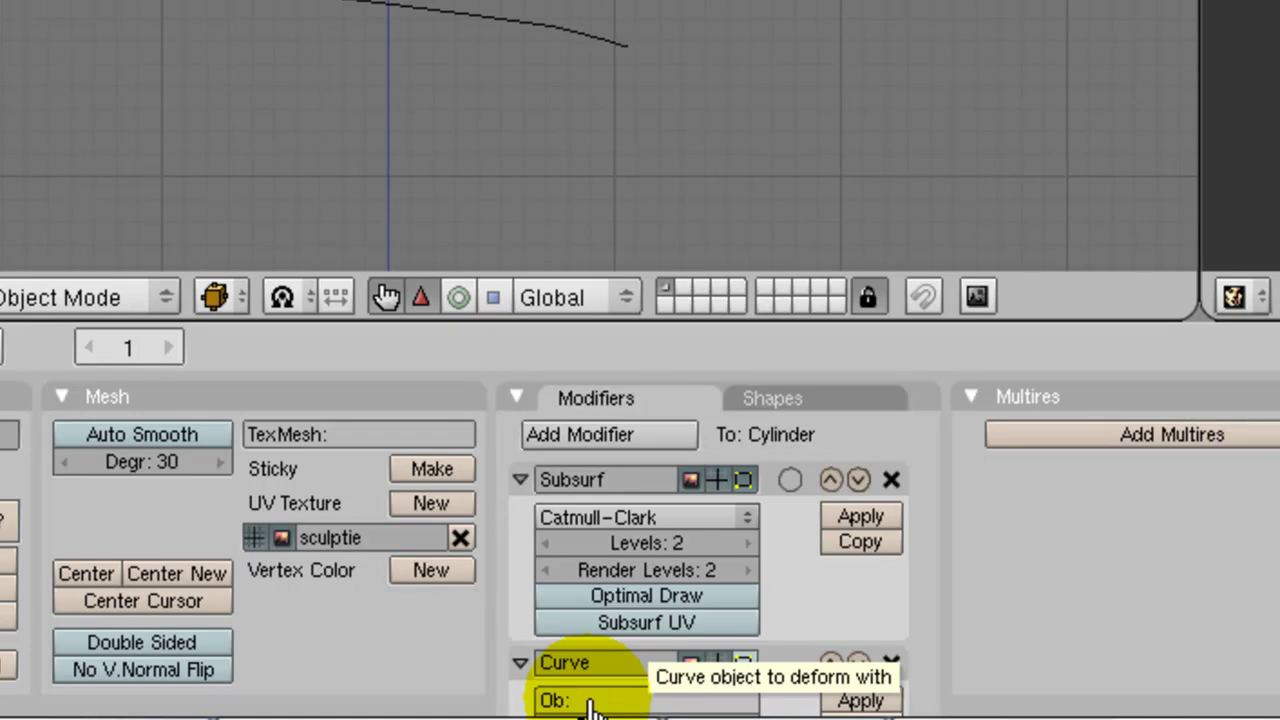
- Set the Curve modifier's Ob: field to ELICA_PATH
click(590, 706)
text(EL)
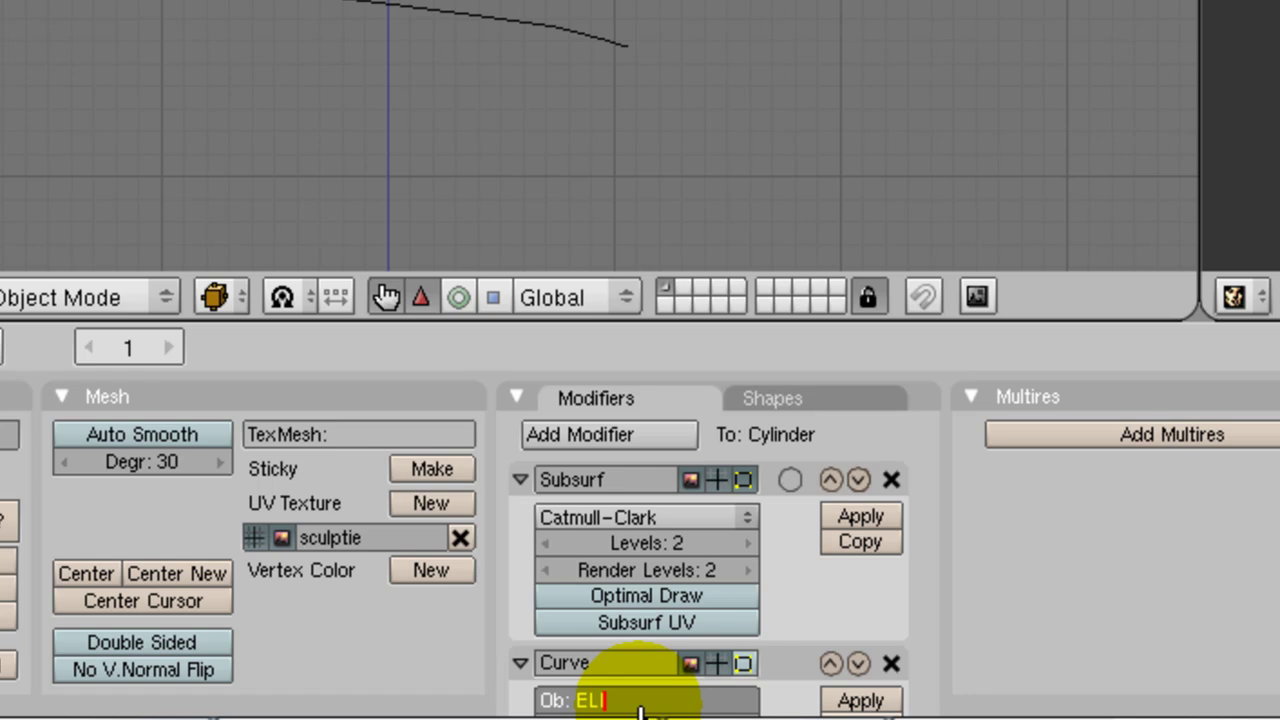
text(ICA_PATH)
key(Return)
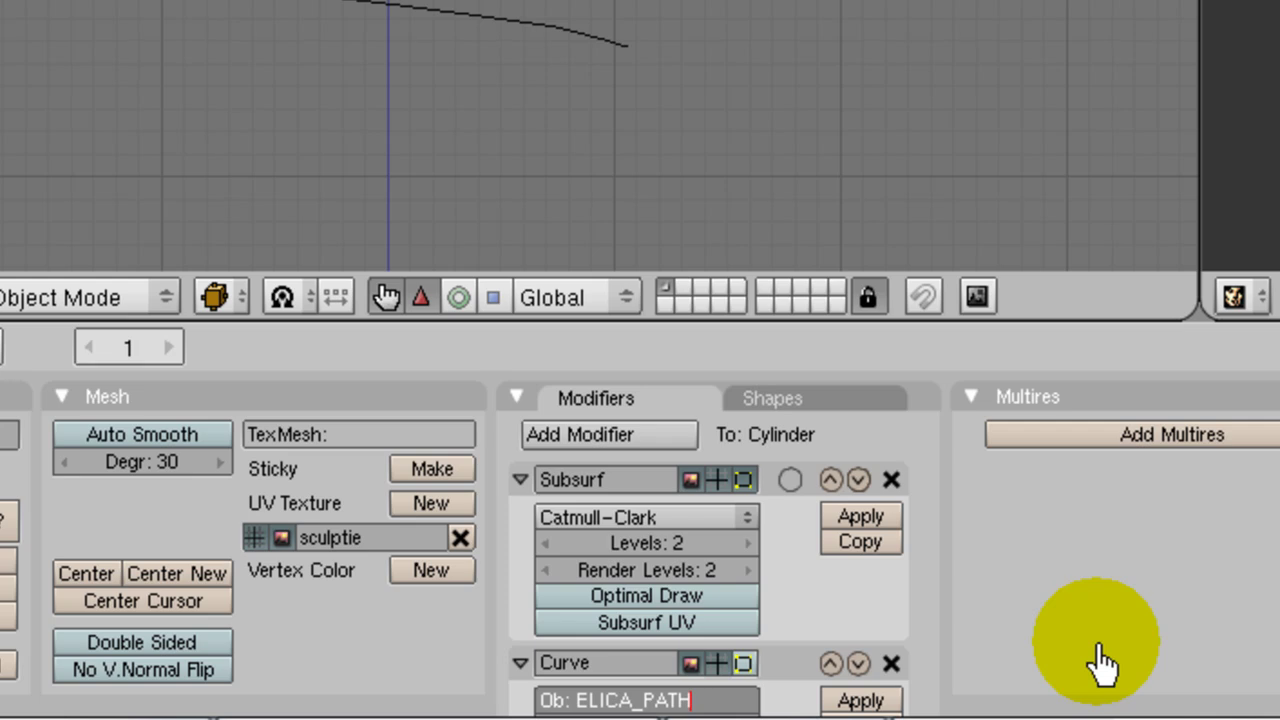
key(Return)
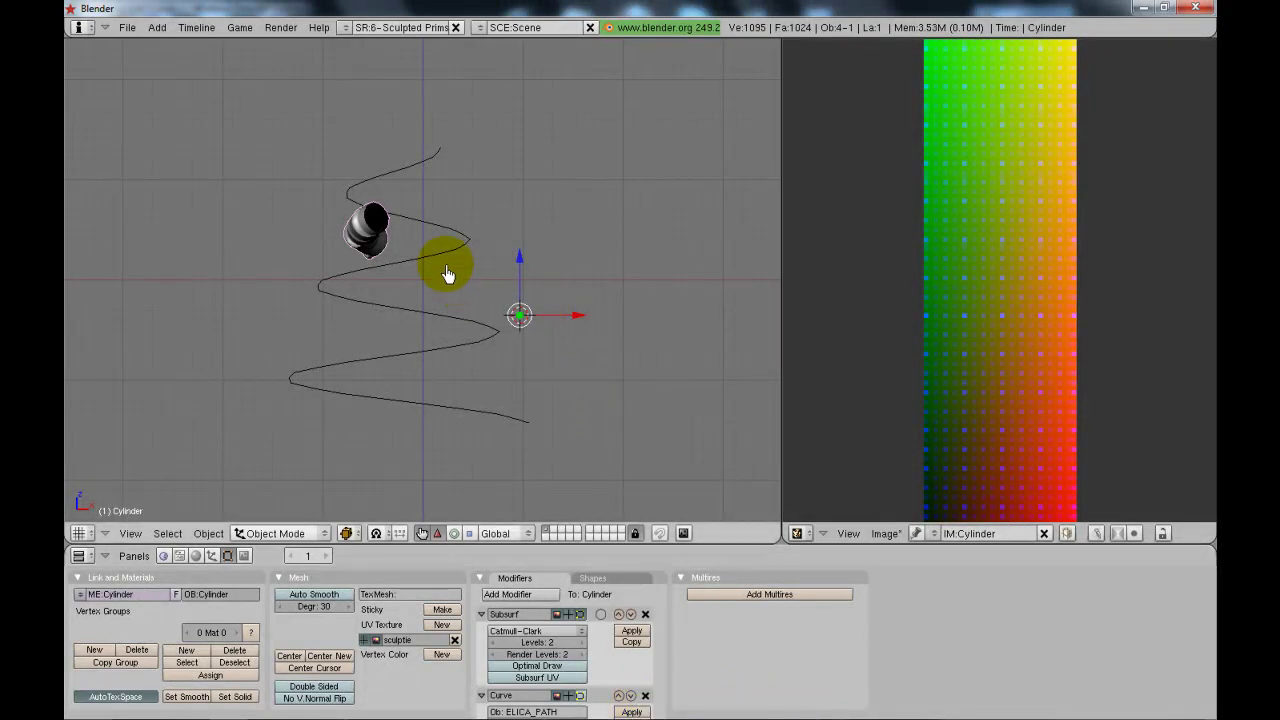
- Try moving the curled cylinder along X on the helix, then undo the move
mouse_move(391, 262)
middle_down()
mouse_move(334, 323)
mouse_move(480, 371)
mouse_move(478, 438)
mouse_move(437, 440)
mouse_move(394, 400)
mouse_move(420, 294)
mouse_move(480, 357)
middle_up()
key(KP_1)
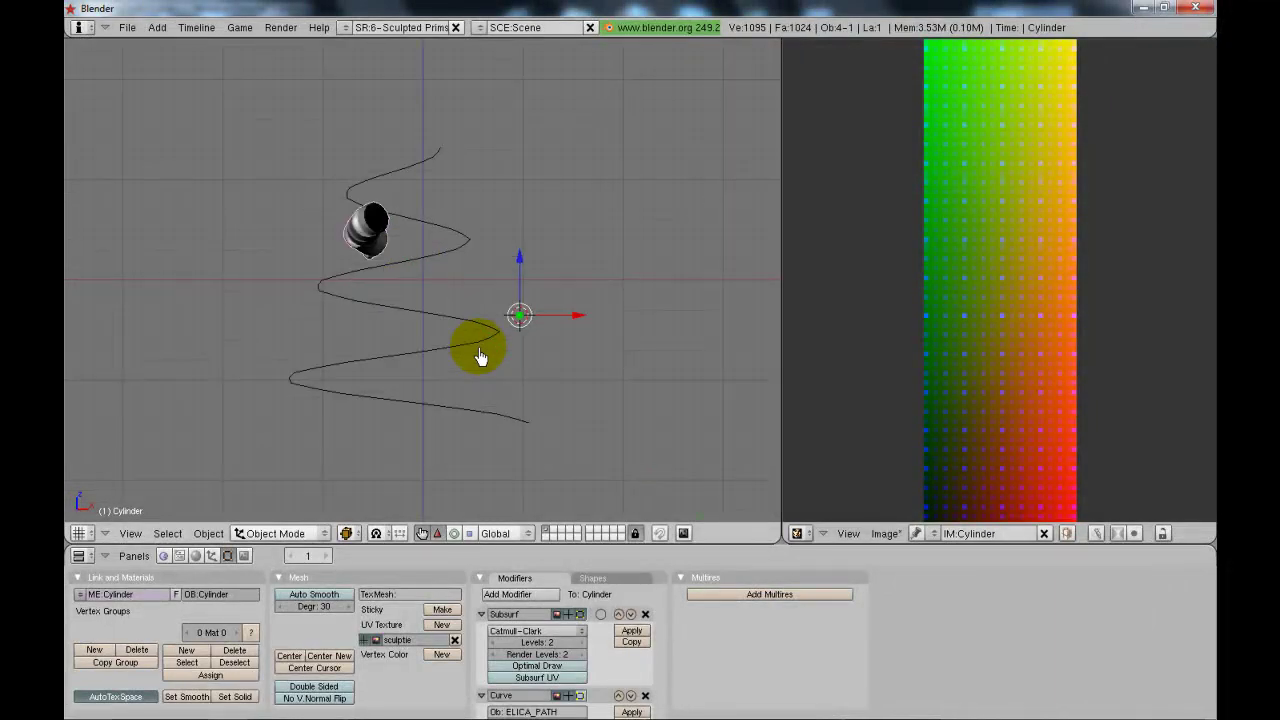
key(g)
key(x)
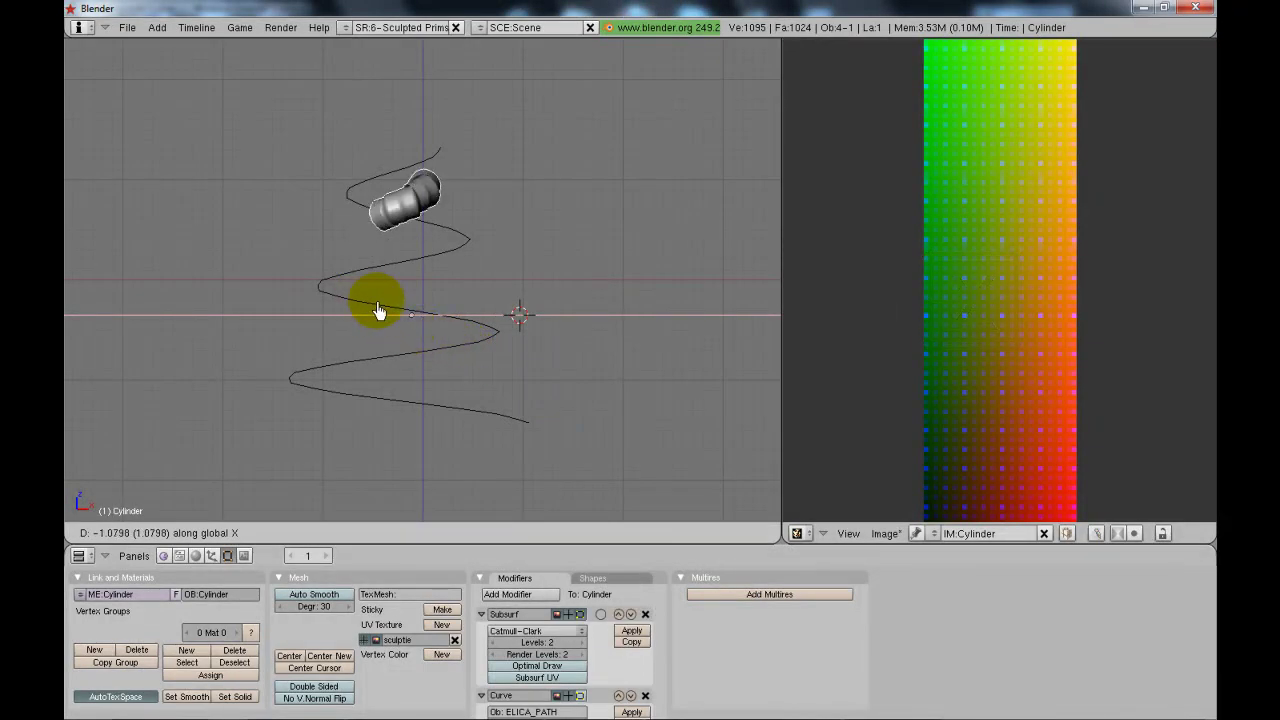
click(586, 304)
key(ctrl+z)
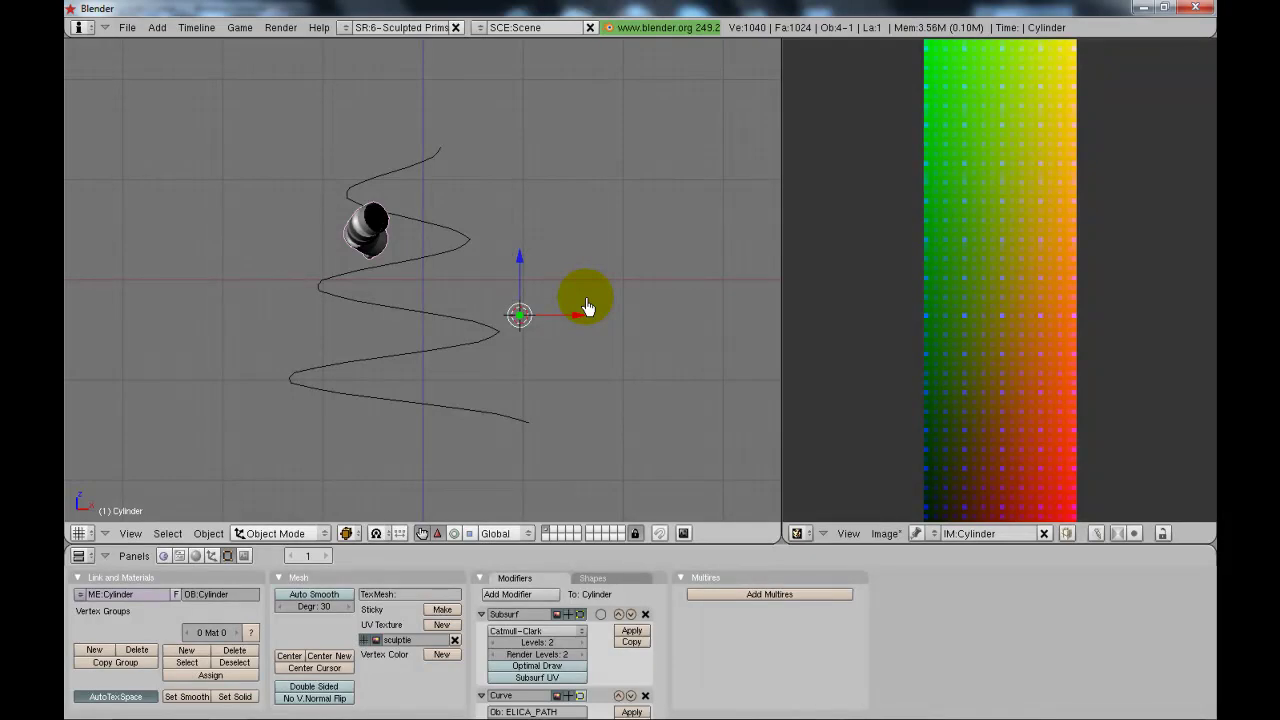
- Scale the cylinder along X twice until it spans all three helix coils
key(s)
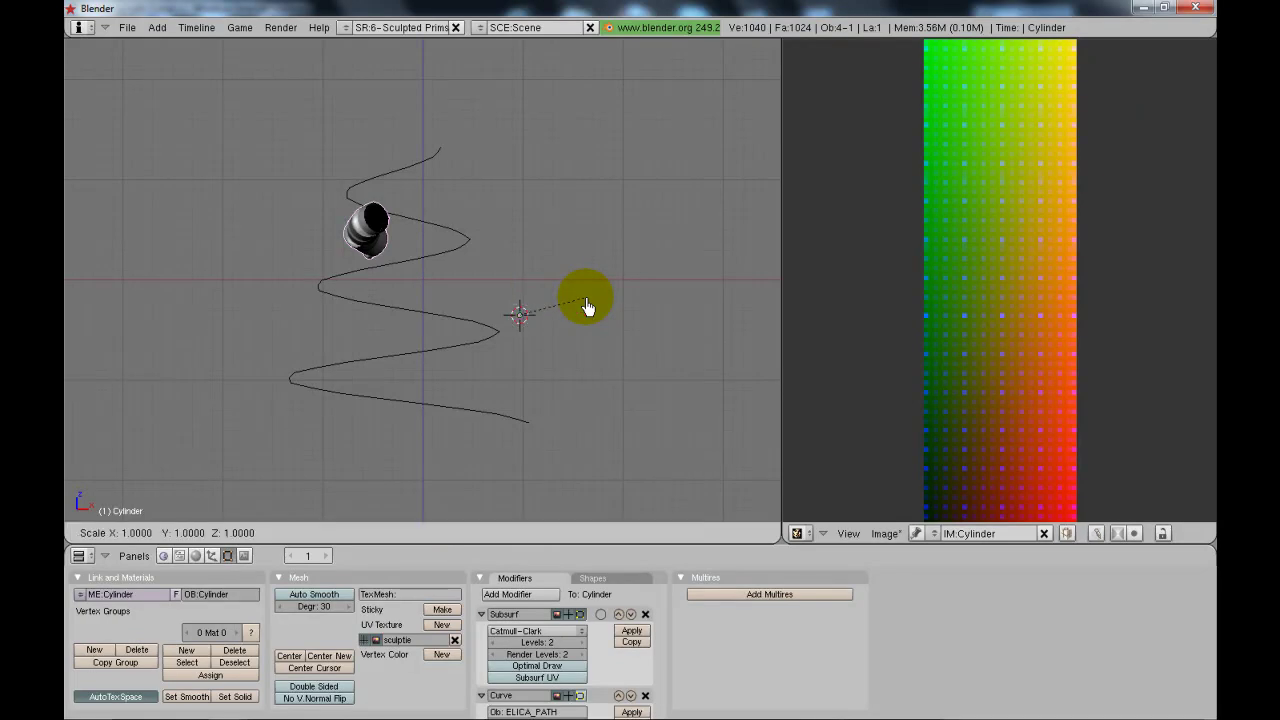
key(x)
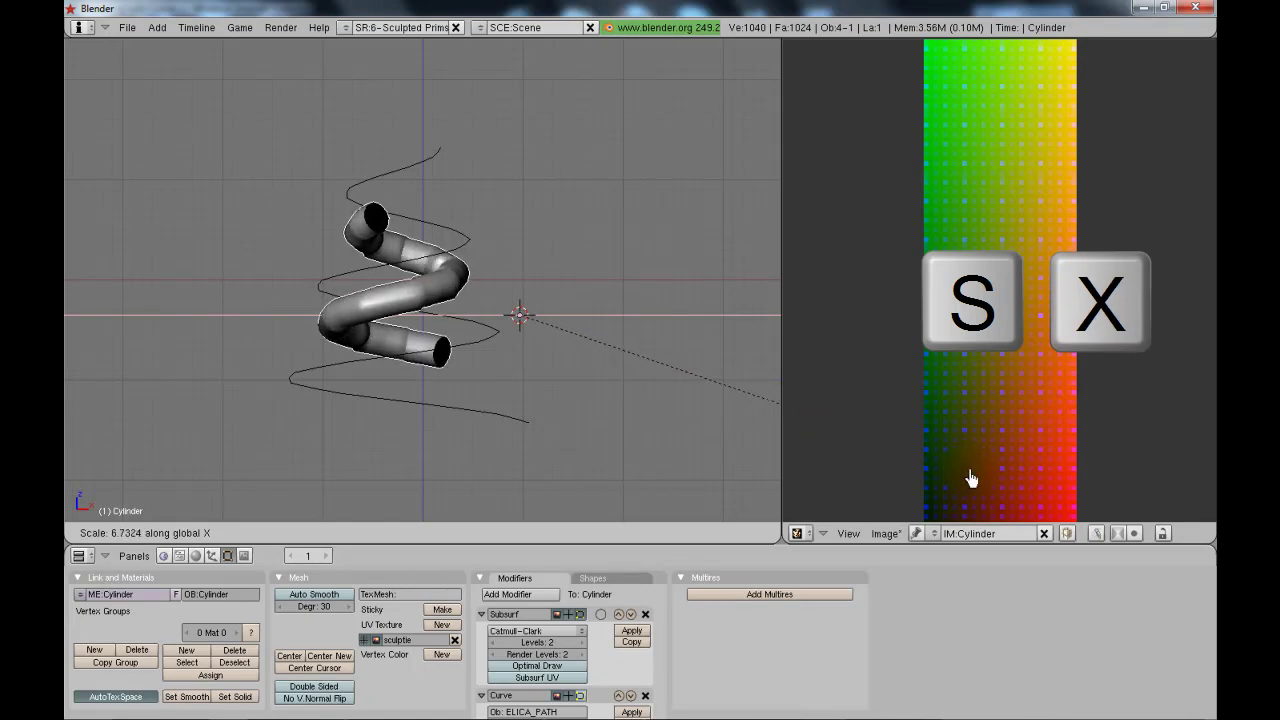
click(1150, 522)
key(s)
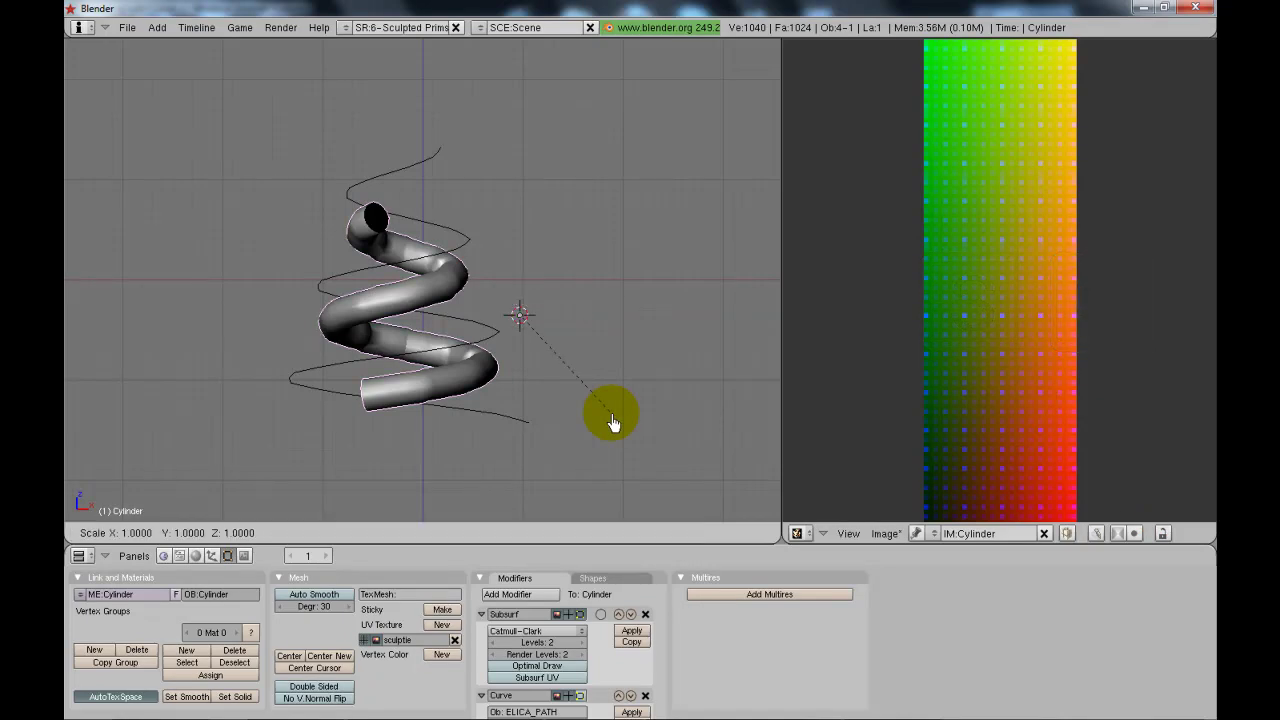
key(x)
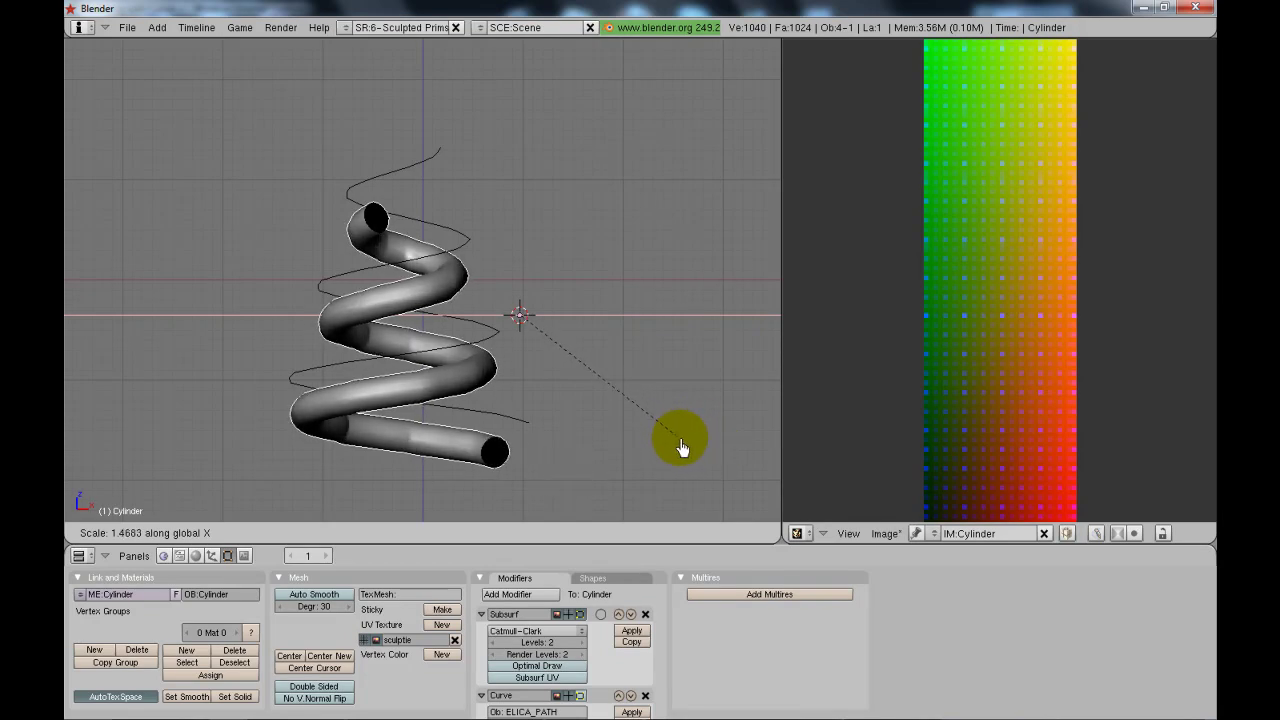
click(683, 448)
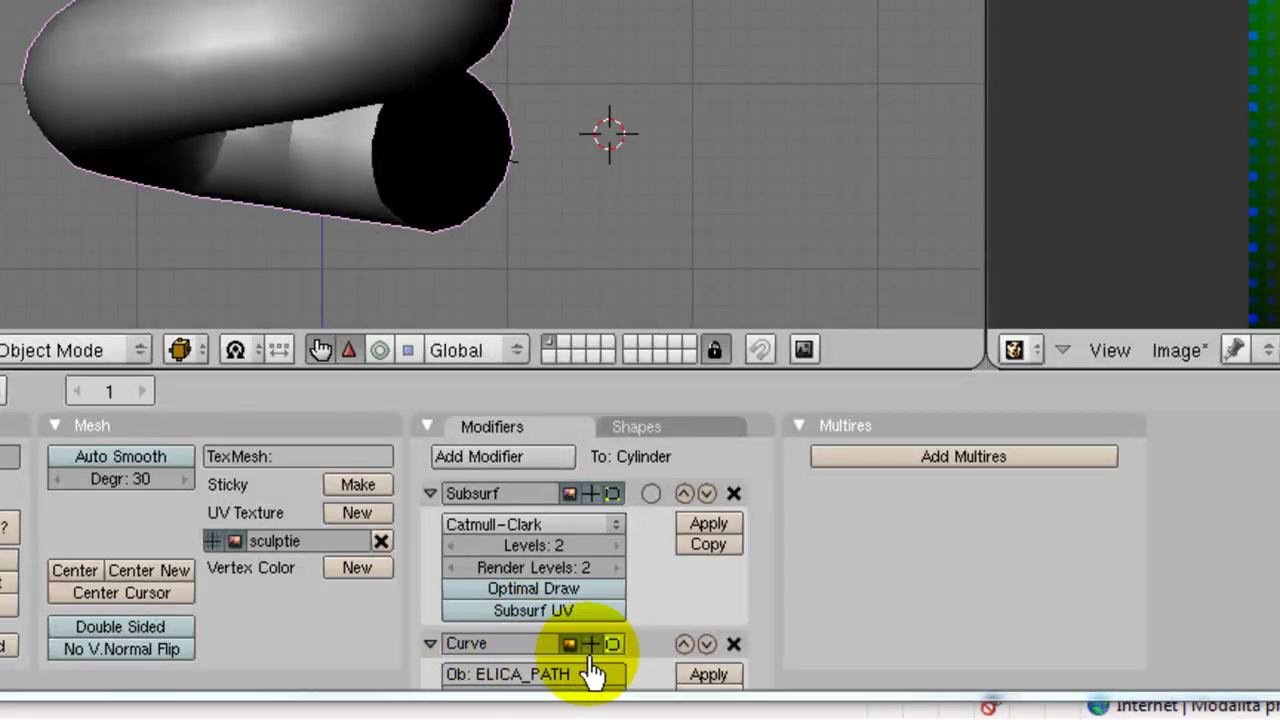
click(710, 676)
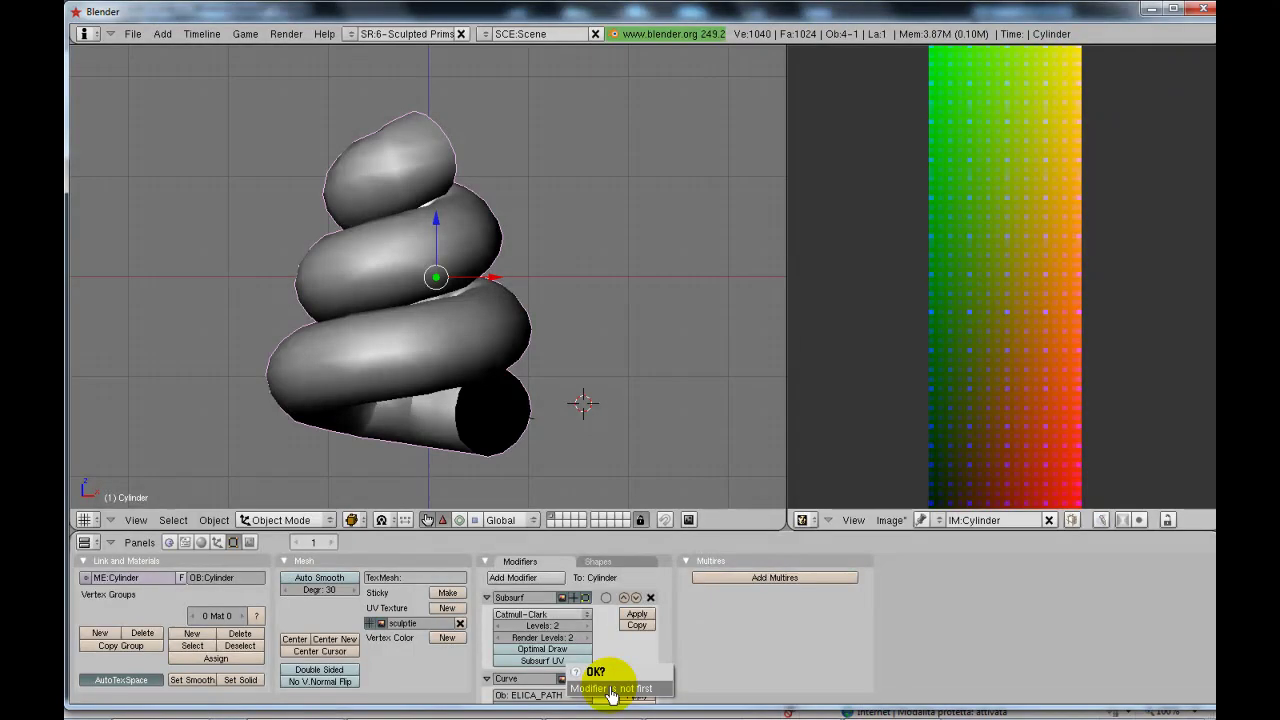
click(610, 690)
mouse_move(416, 340)
middle_down()
mouse_move(346, 371)
mouse_move(423, 343)
middle_up()
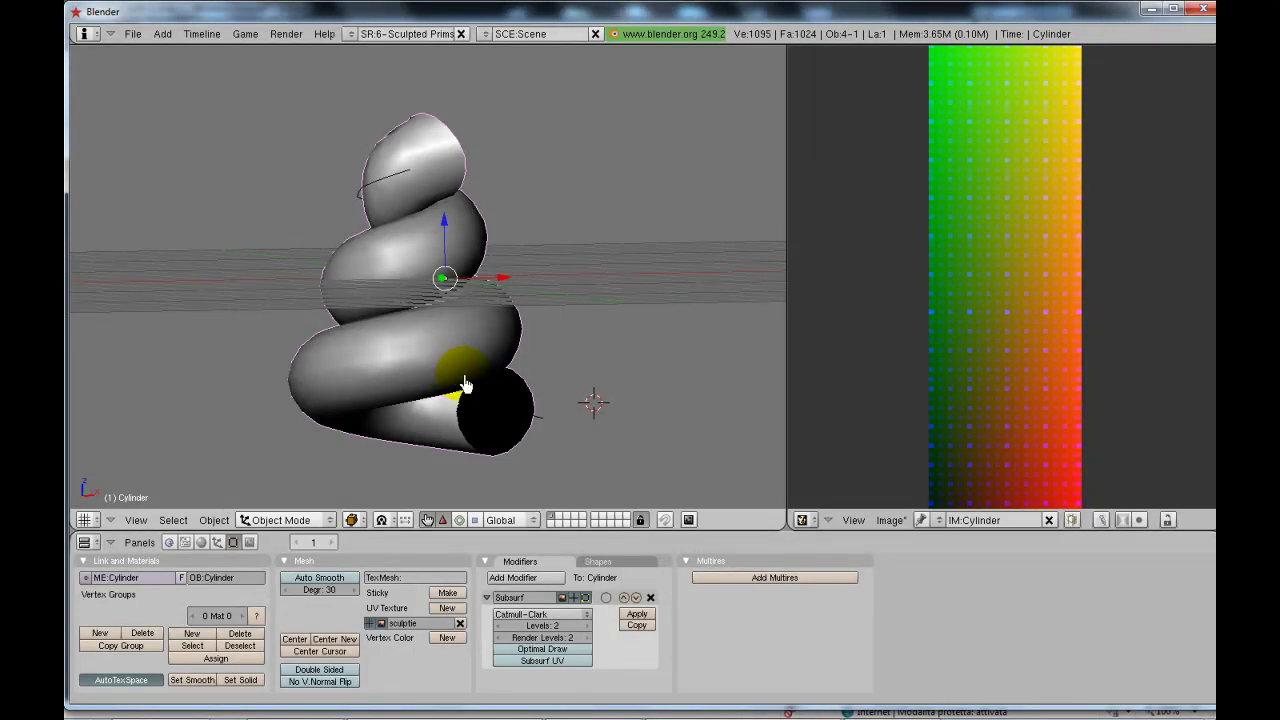
key(ctrl+z)
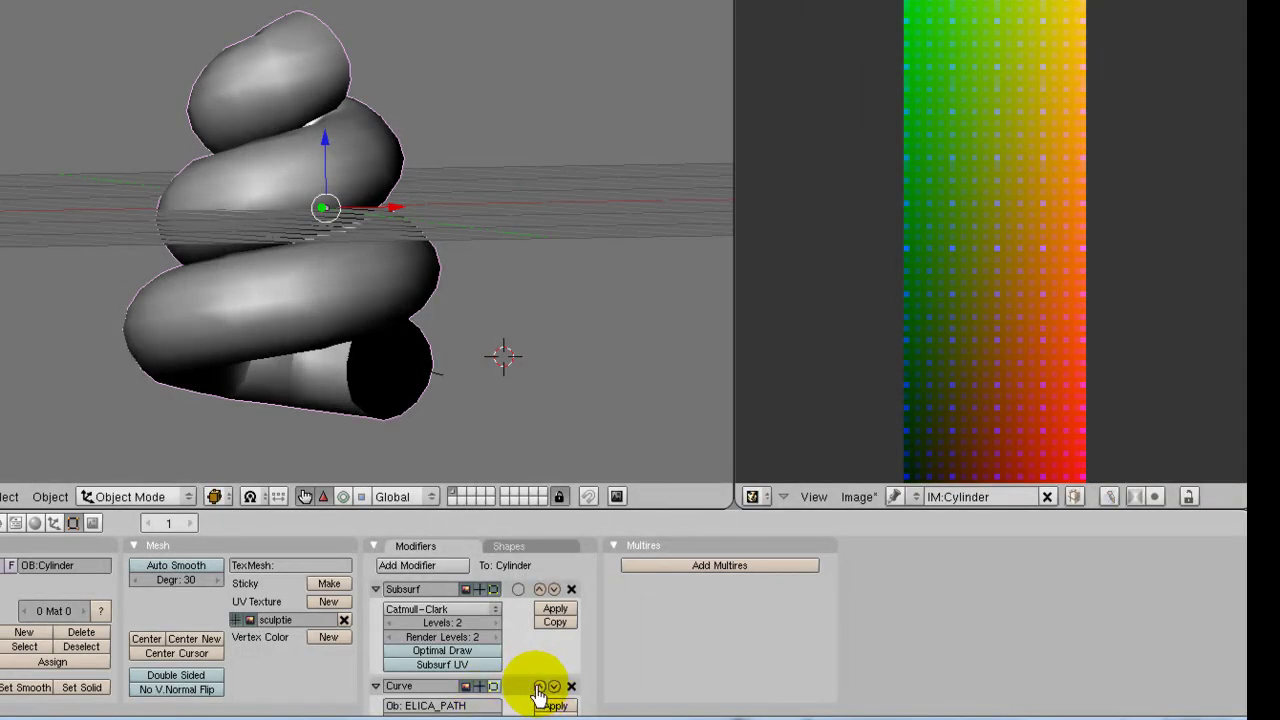
- Undo a trial reorder, then apply the Subsurf and Curve modifiers in turn
click(541, 687)
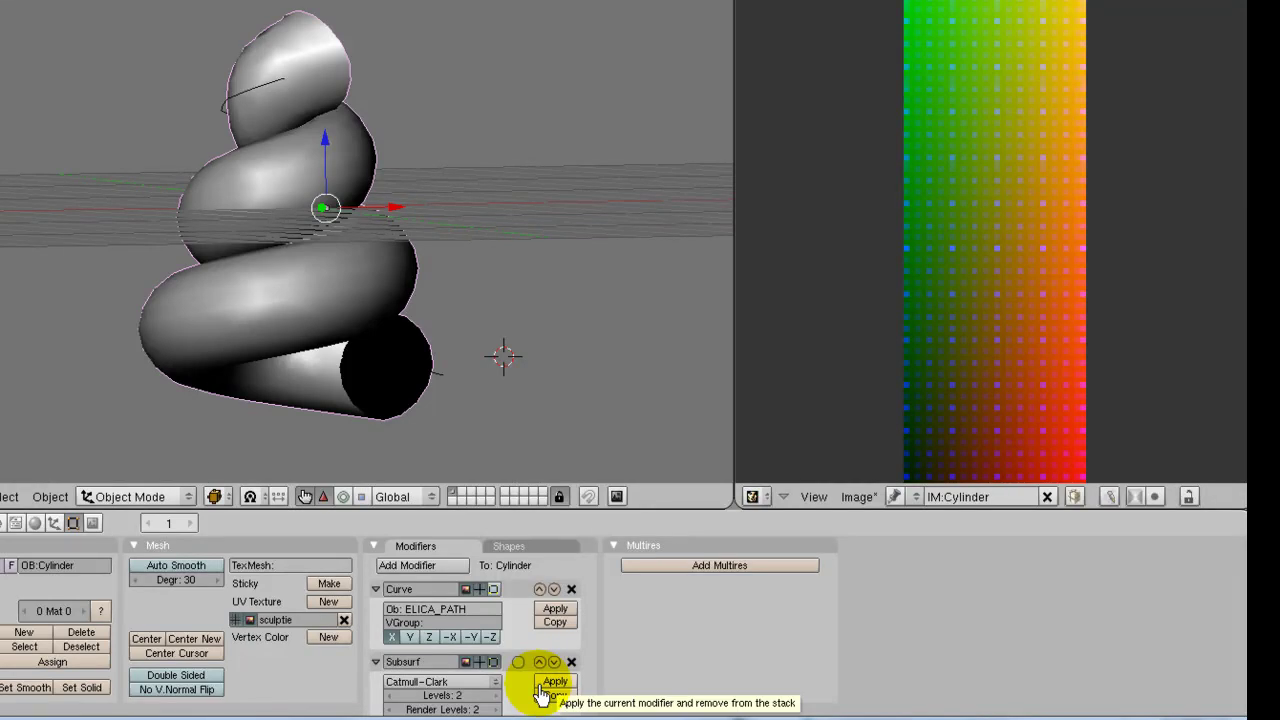
key(ctrl+z)
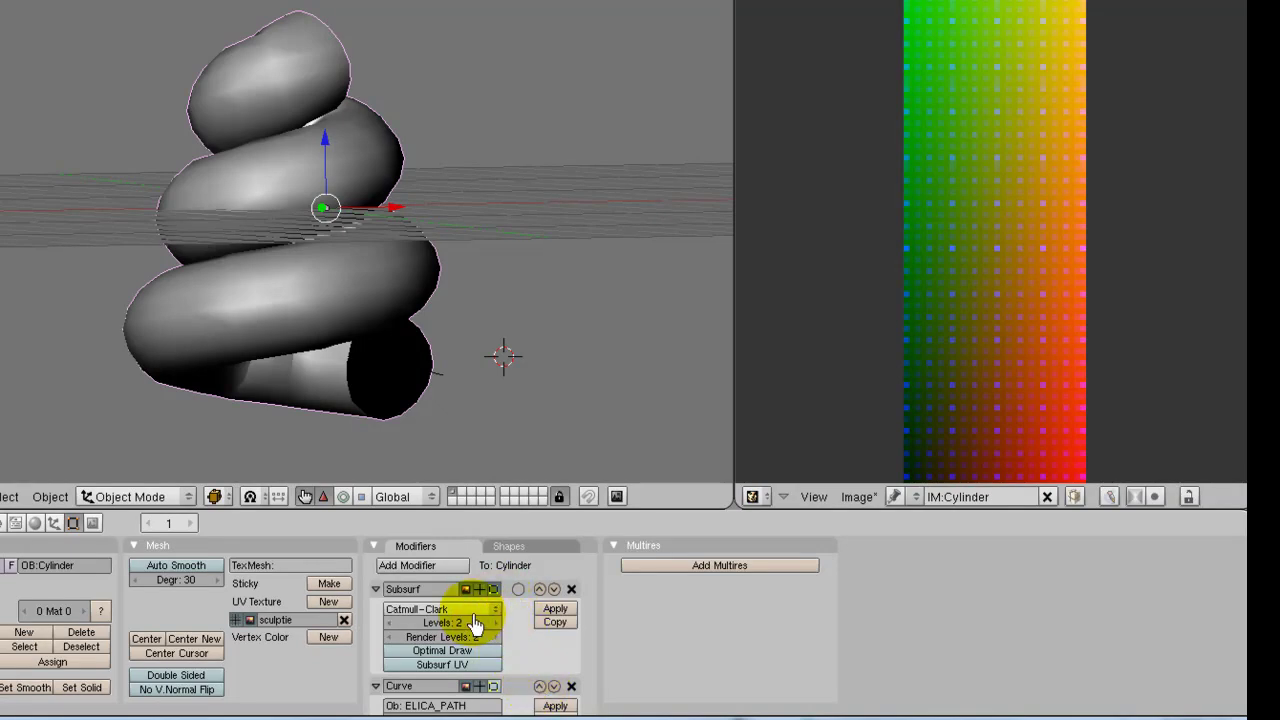
click(554, 612)
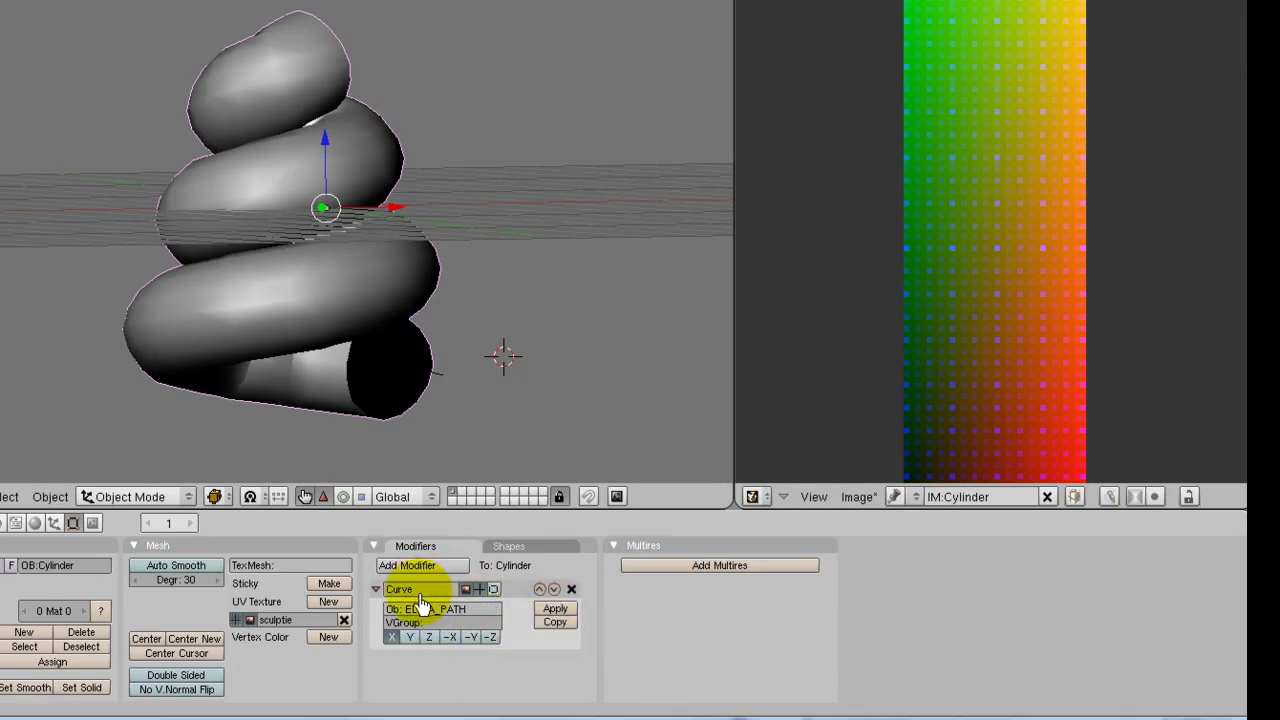
click(556, 614)
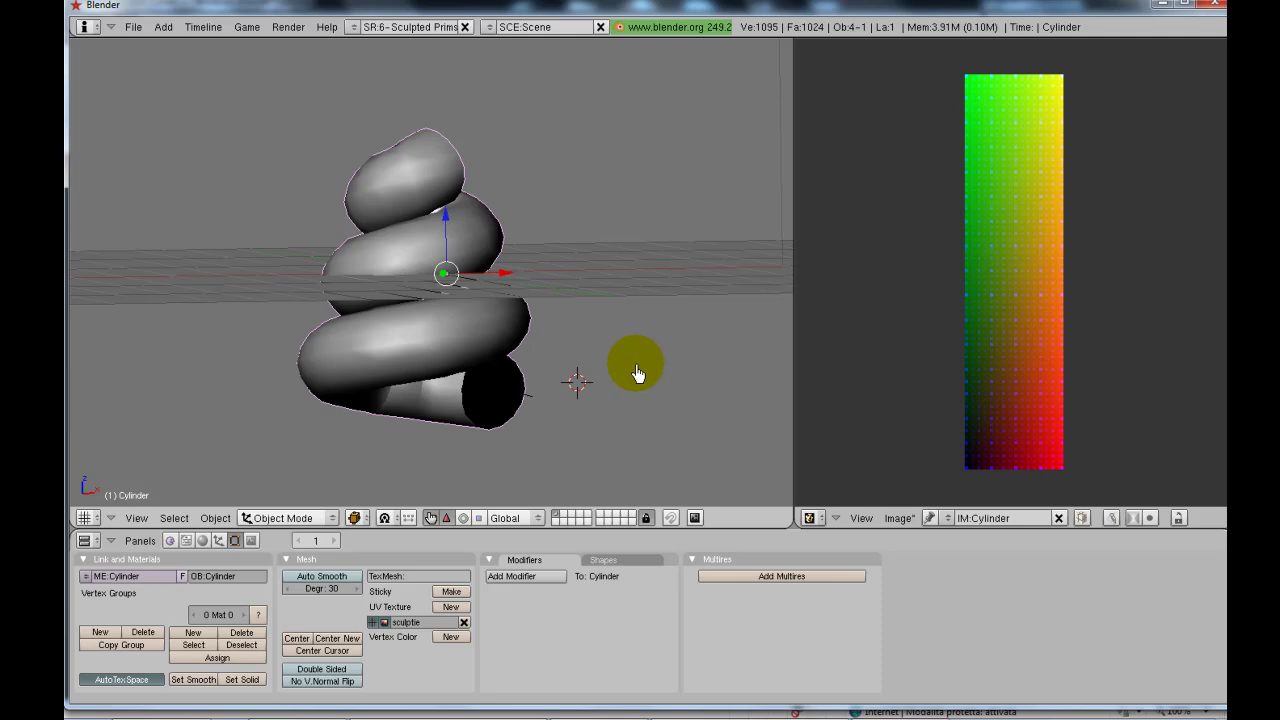
- Run Render > Setup&Bake Sculpt Meshes and bake the Cylinder sculpt map
scroll(636, 370, down, 1)
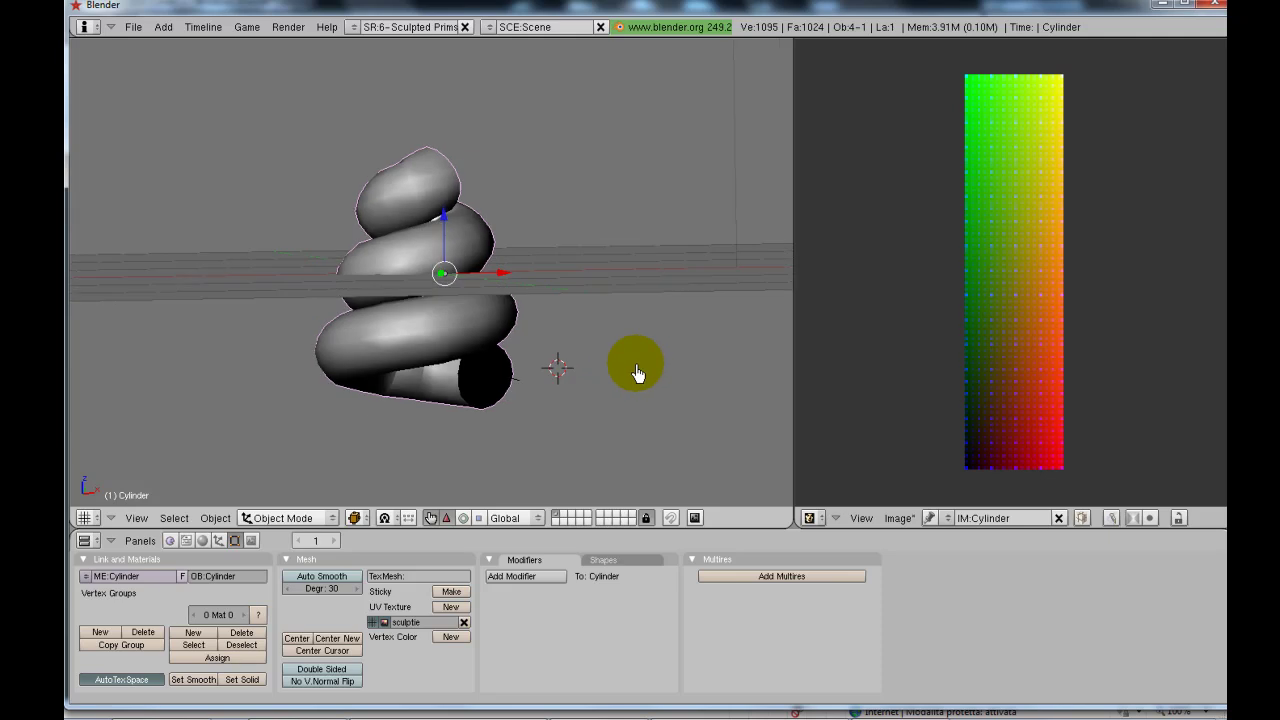
scroll(638, 374, down, 1)
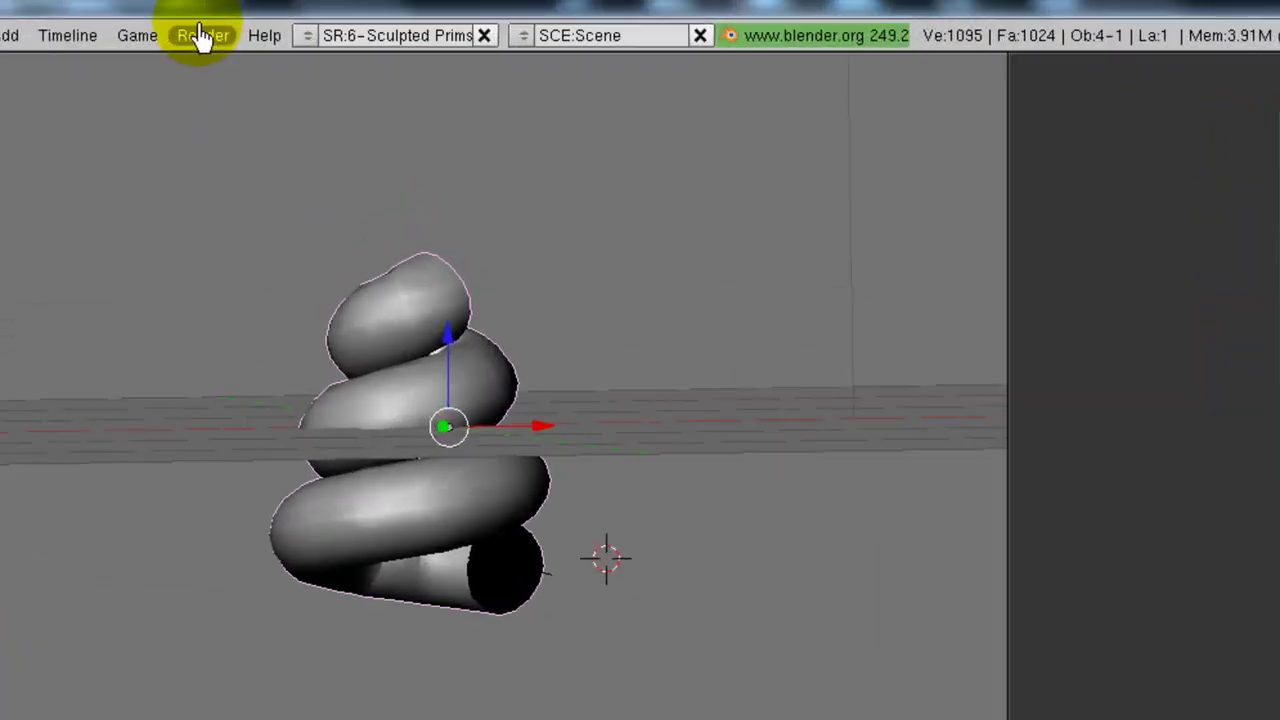
click(287, 29)
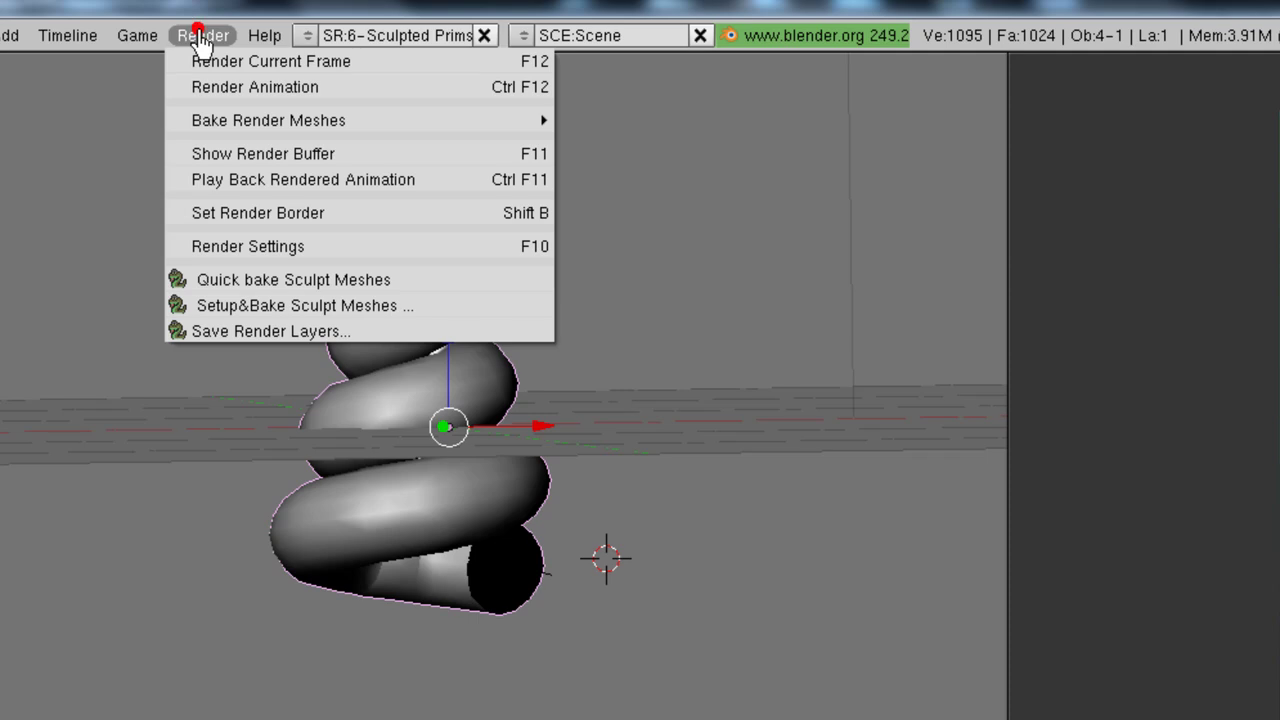
click(272, 310)
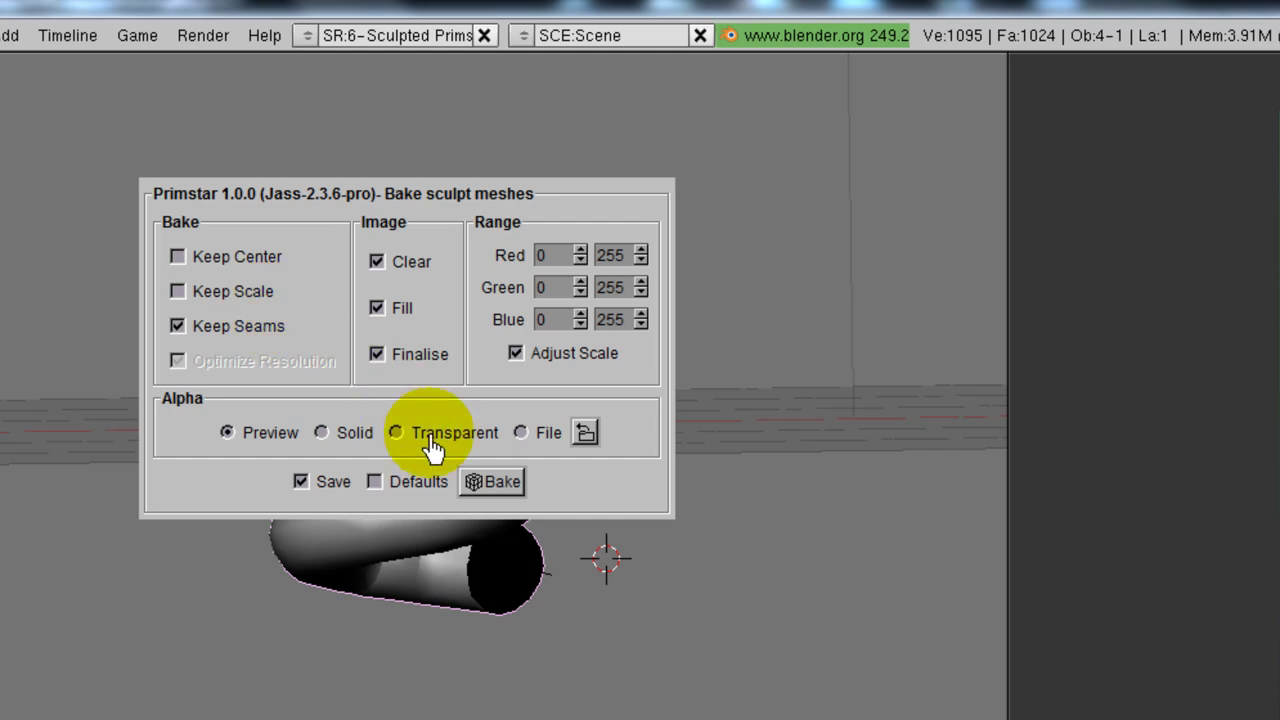
click(498, 484)
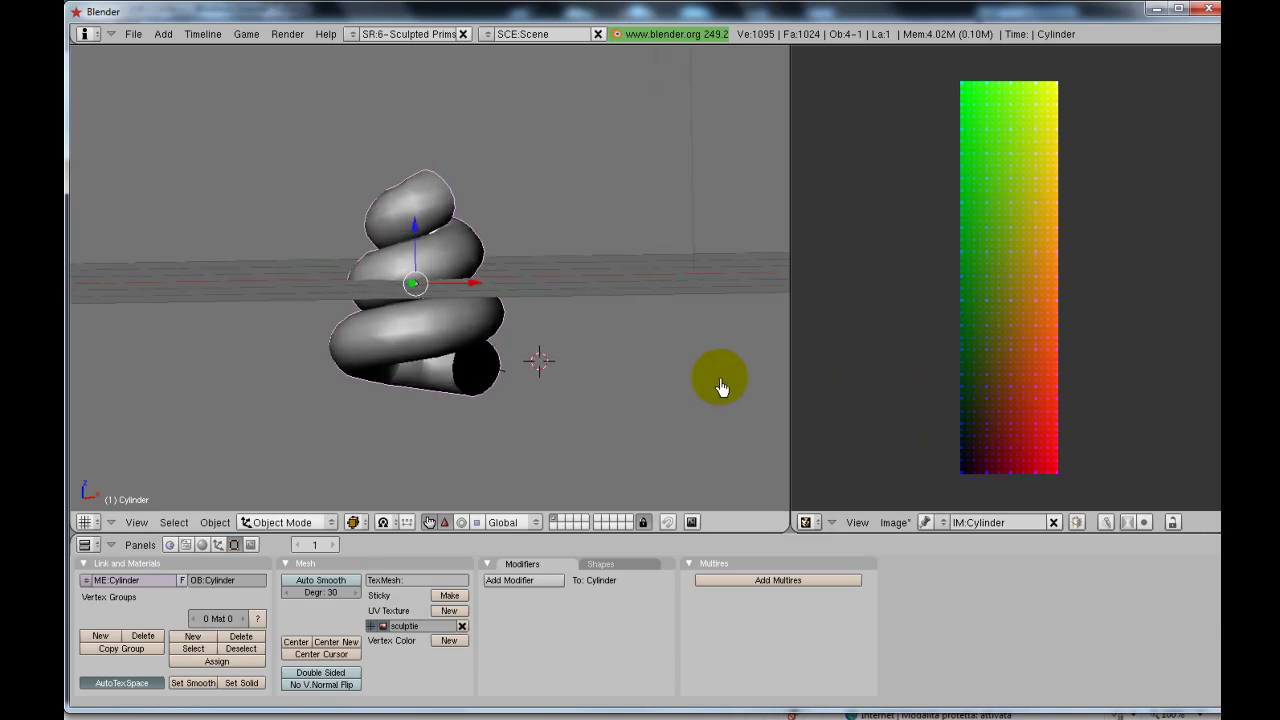
- Put the coiled tube into Edit Mode and view it straight from the front
key(Tab)
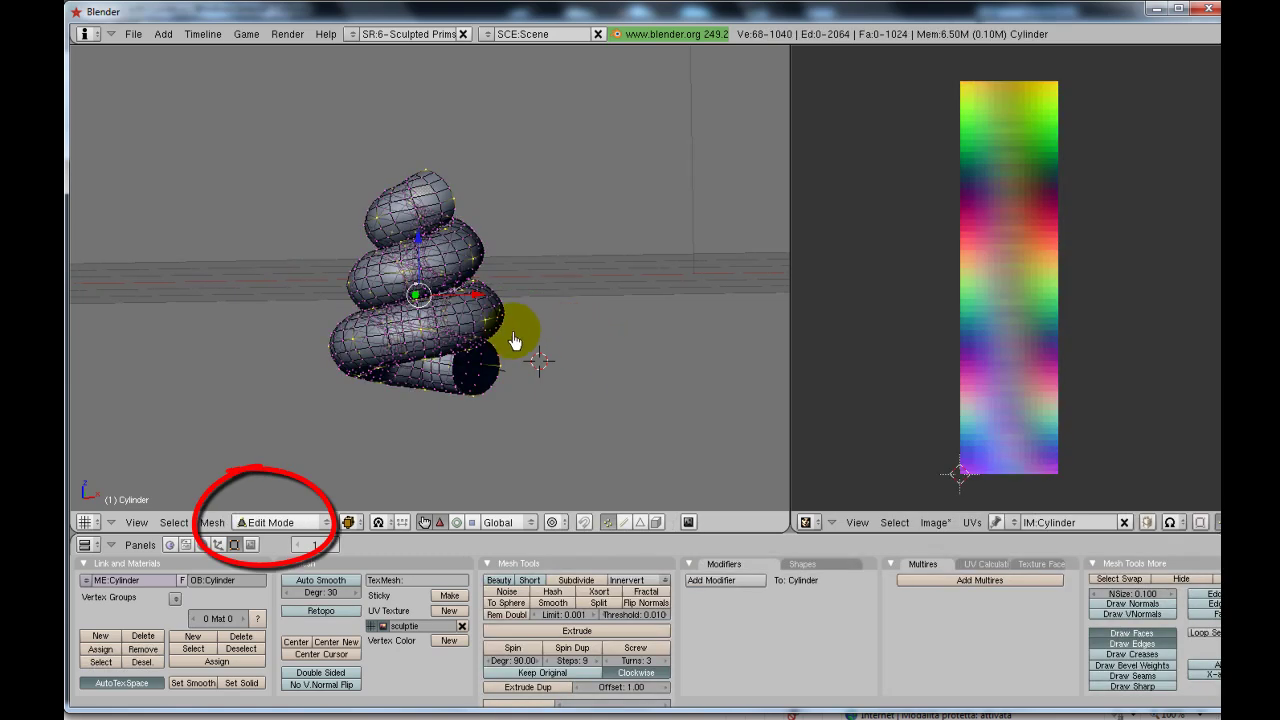
middle_drag(460, 340, 542, 349)
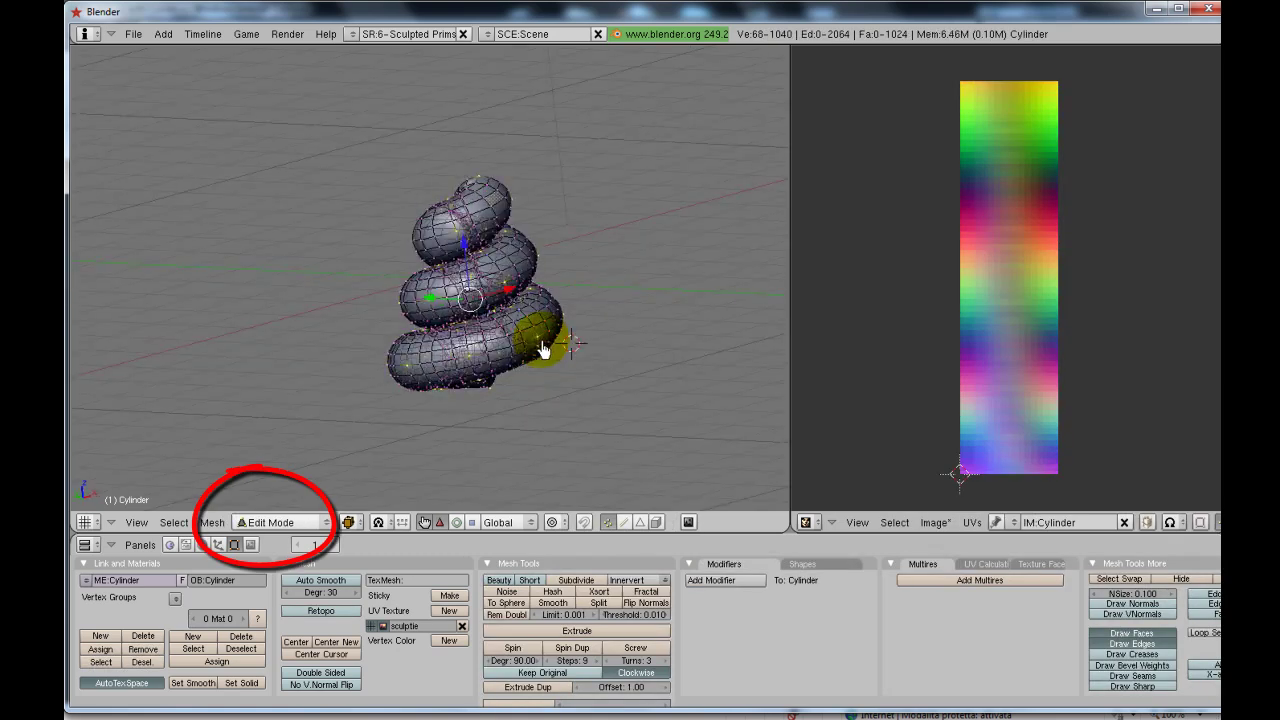
key(KP_1)
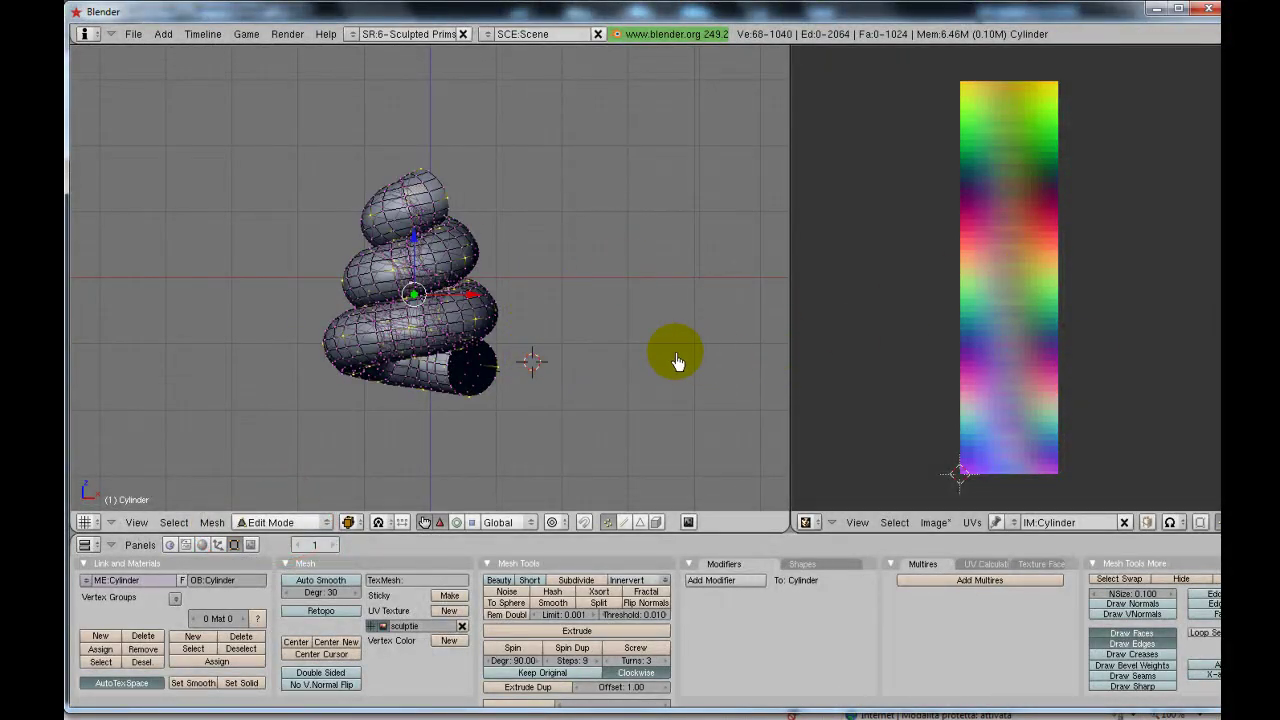
- Rebake the Cylinder sculpt map with Primstar's Setup&Bake Sculpt Meshes settings
click(288, 38)
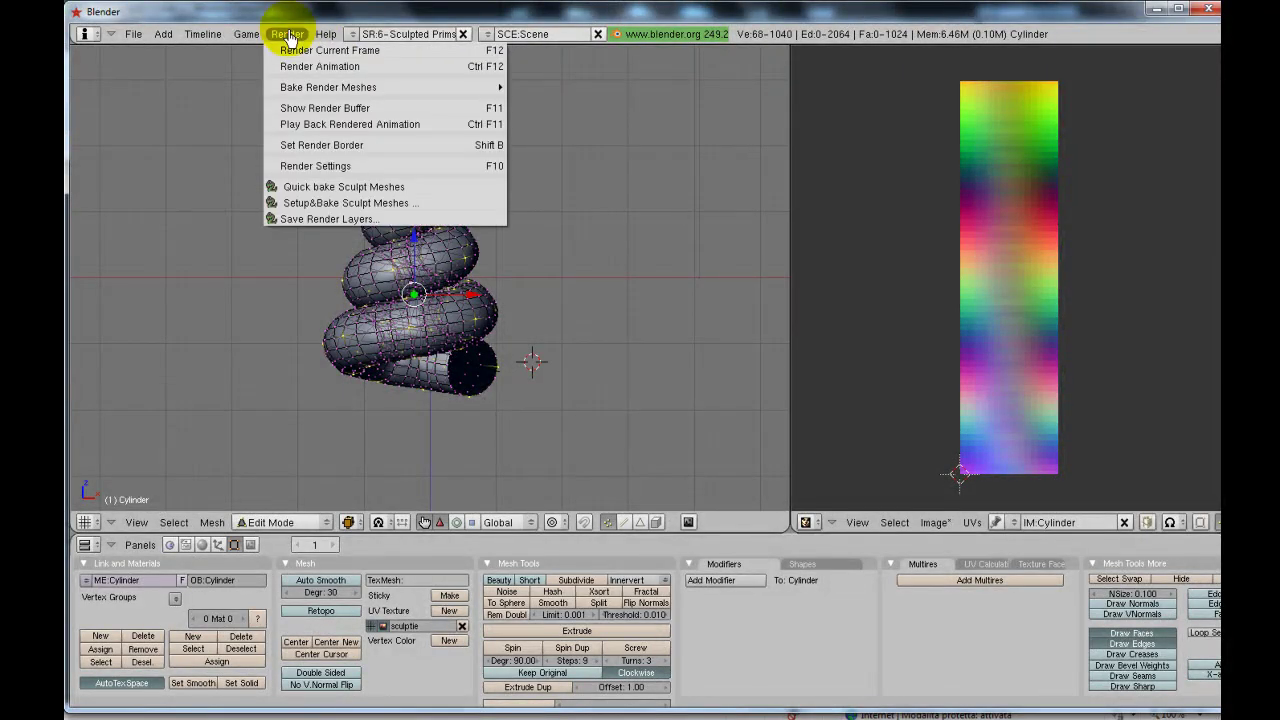
click(305, 88)
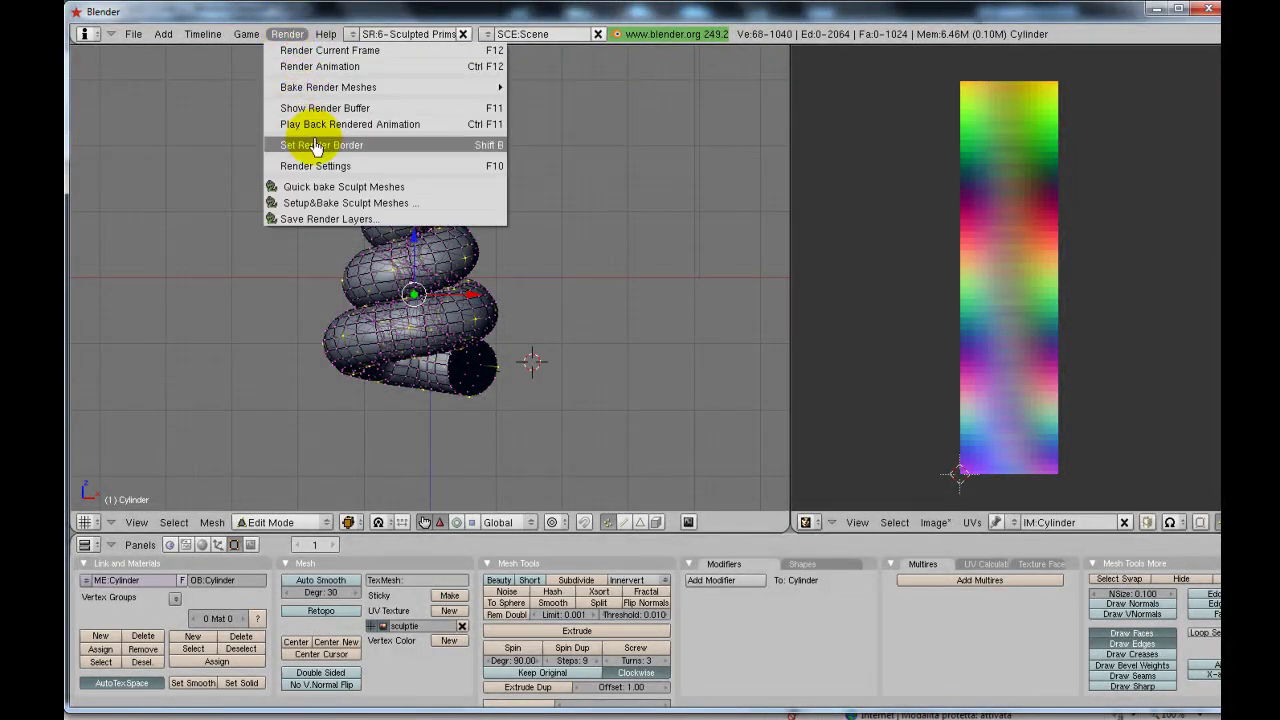
click(330, 205)
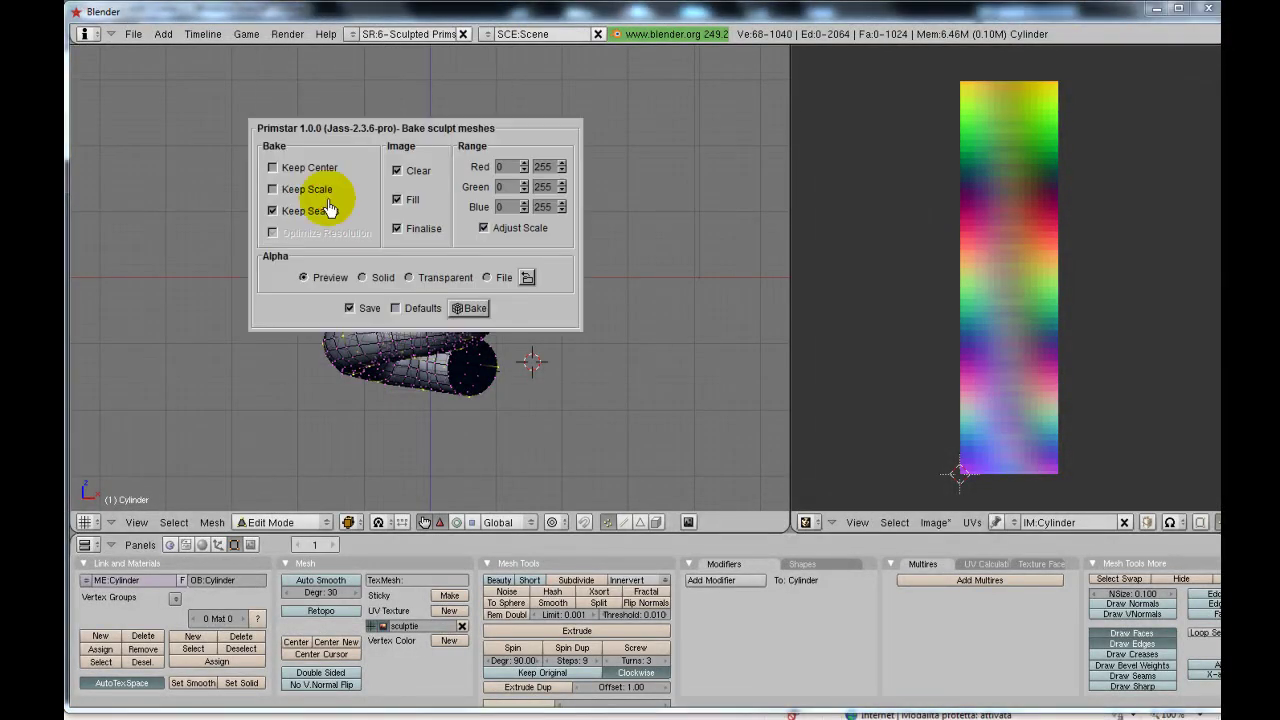
click(470, 308)
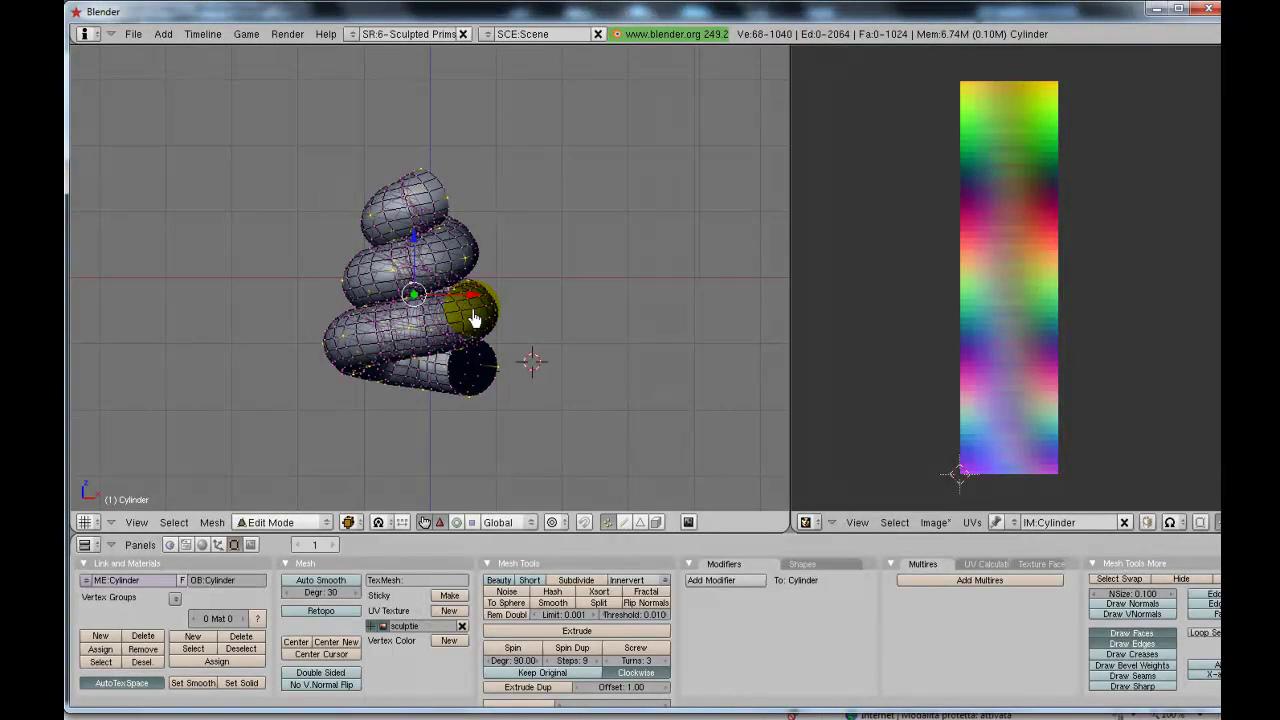